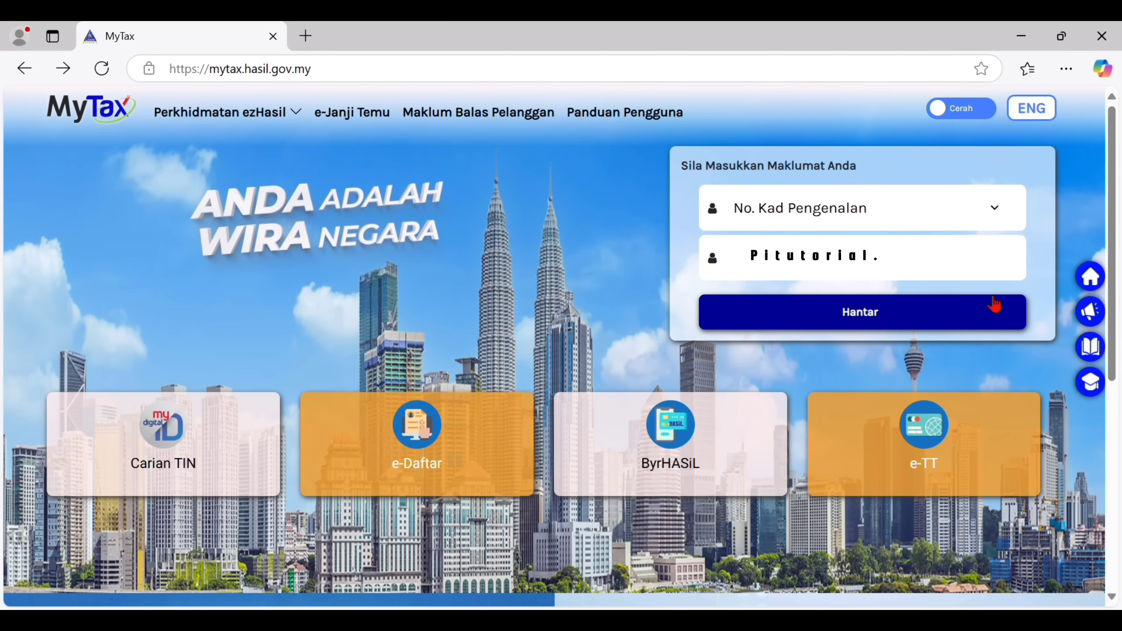
Log in to MyTax with the identification card number and the account password.
left_click(995, 304)
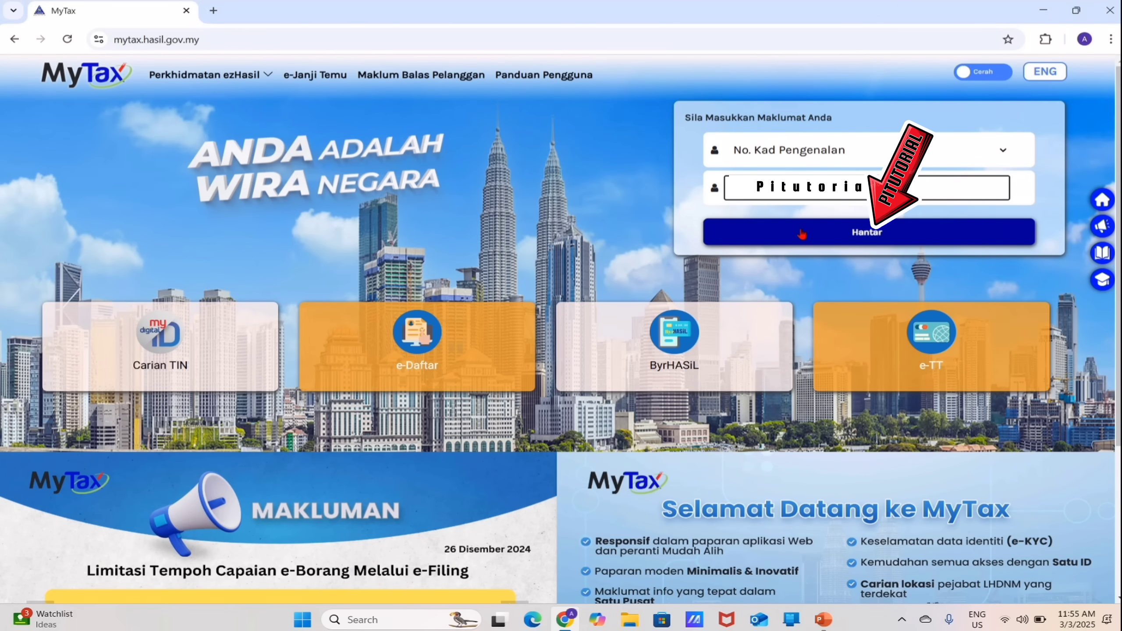
left_click(802, 233)
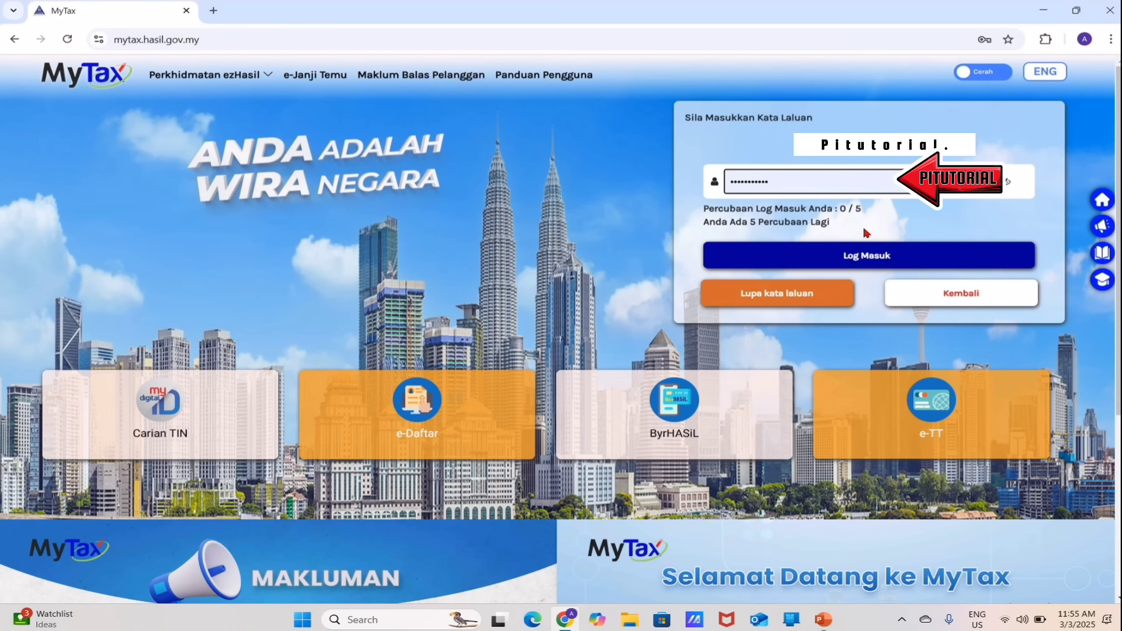
left_click(847, 264)
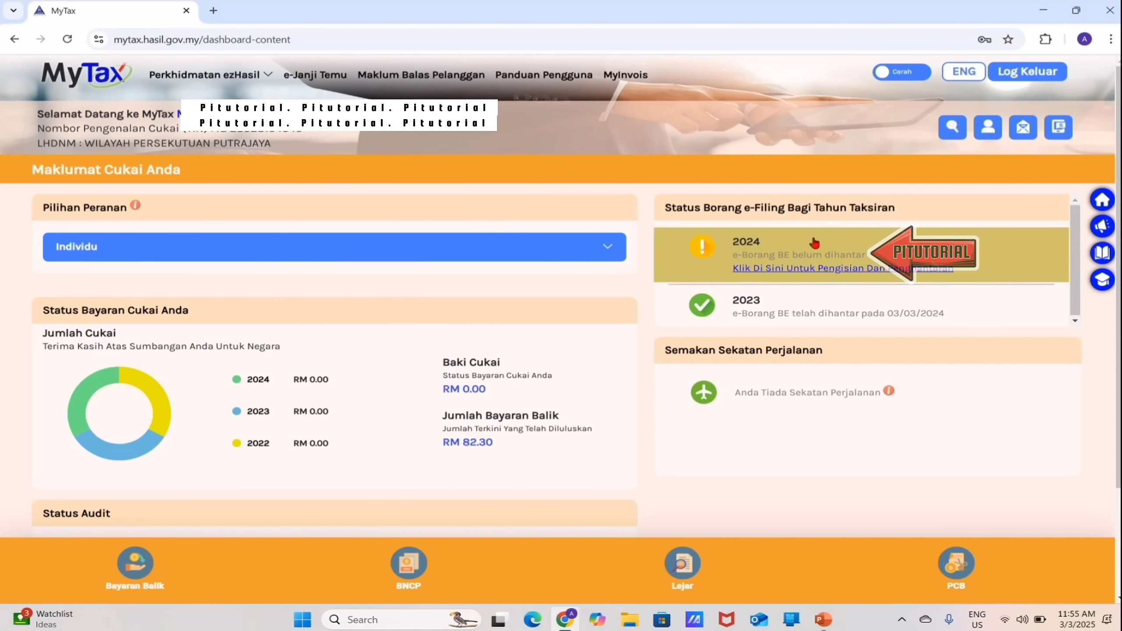
Open the e-BE form for residents without business income for assessment year 2024.
left_click(811, 270)
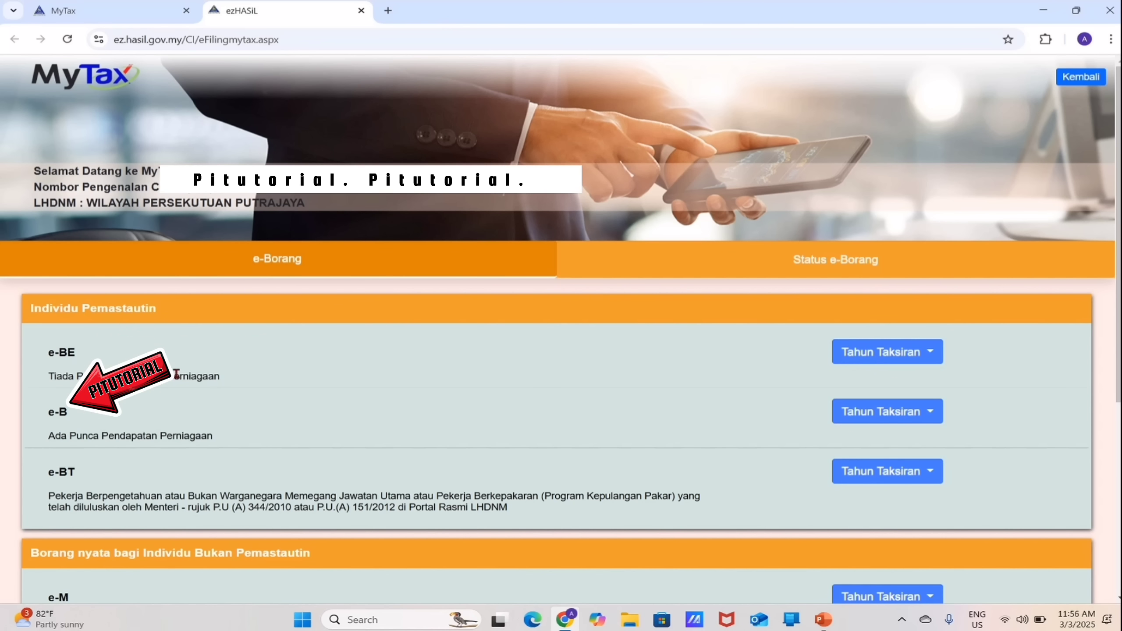
left_click(893, 356)
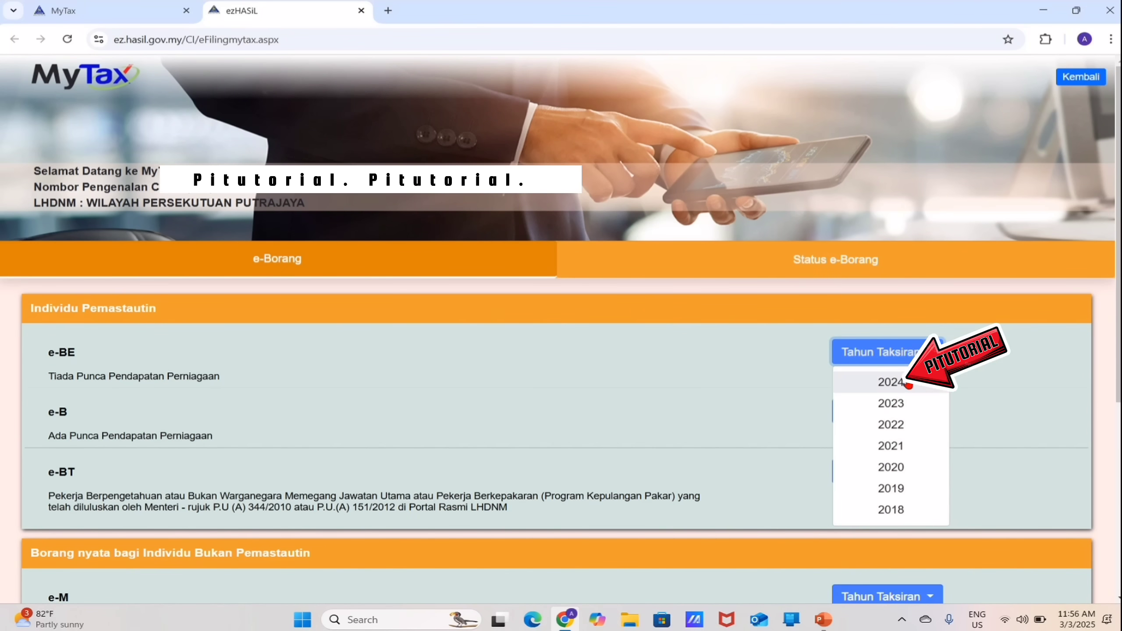
left_click(908, 384)
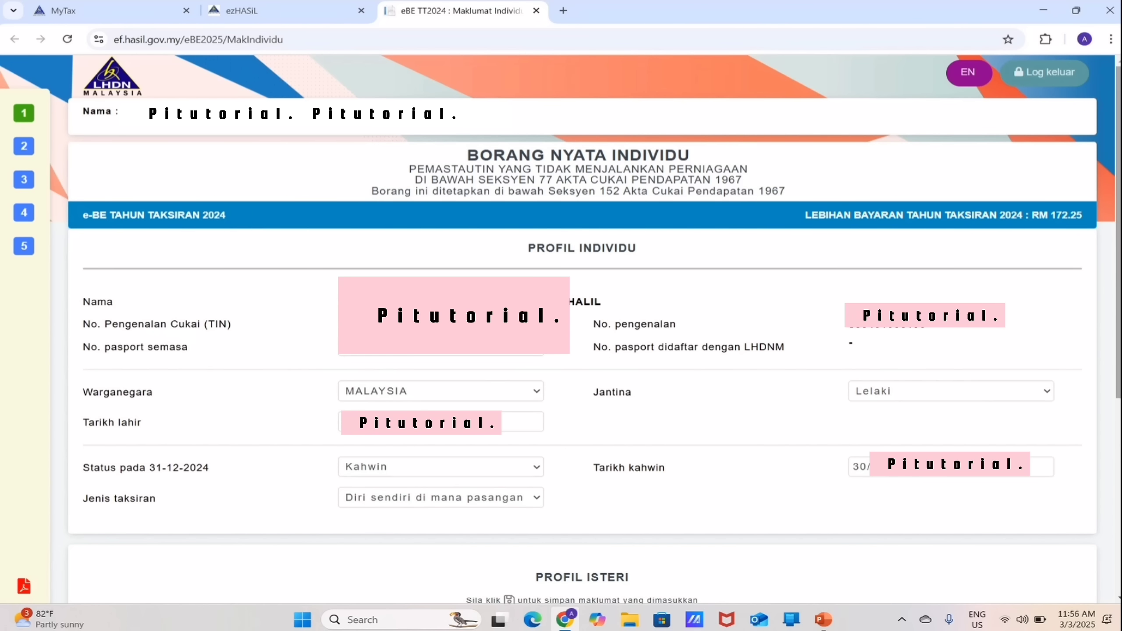
Proceed past the individual profile and answer Tidak for employer-borne tax, financial accounts outside Malaysia, and asset disposal under the 1976 Act.
scroll(453, 117, "down", 5)
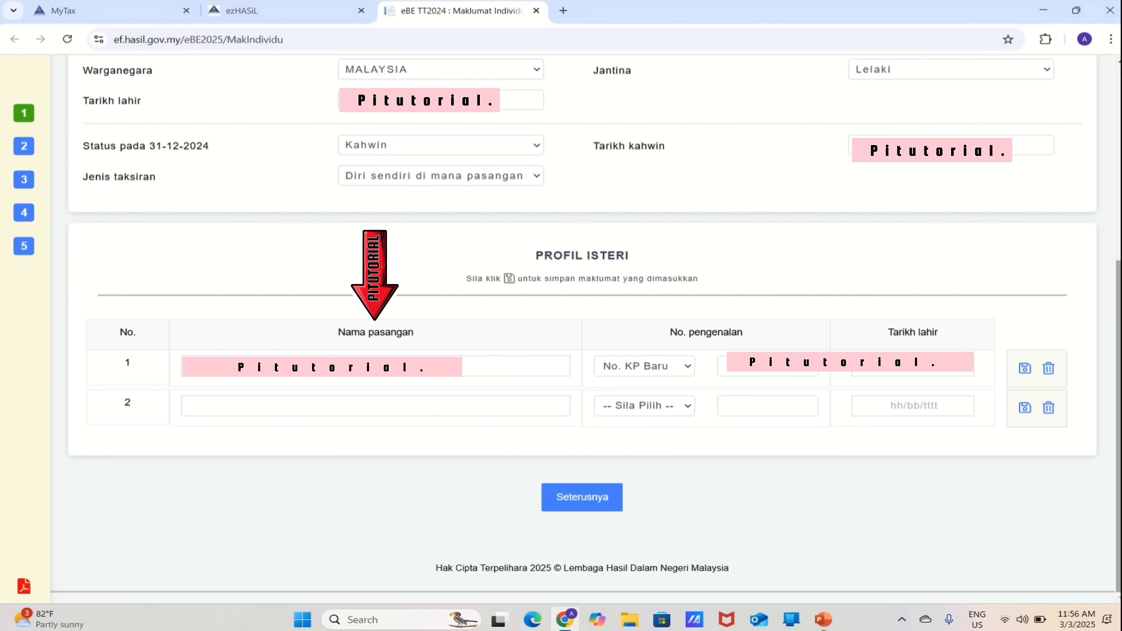
left_click(606, 508)
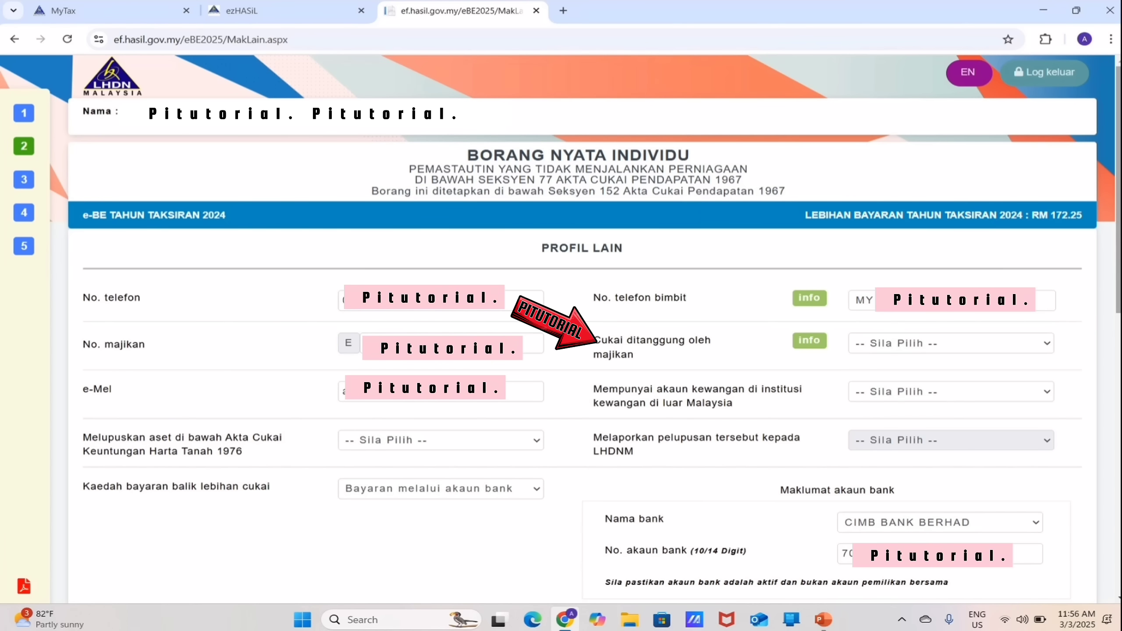
scroll(946, 271, "down", 2)
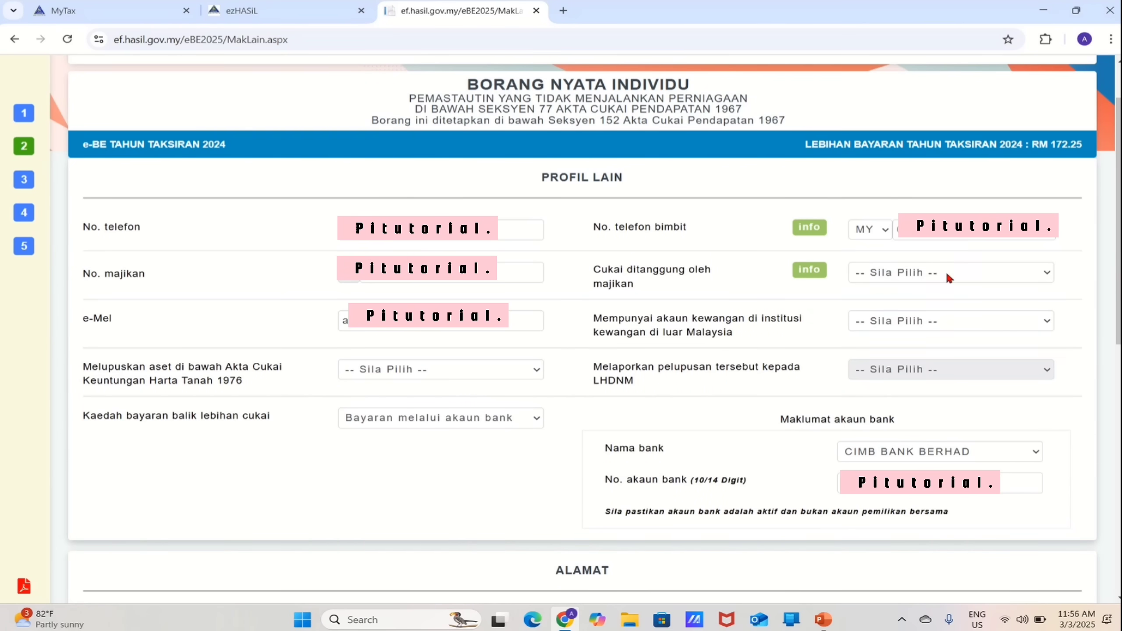
left_click(946, 270)
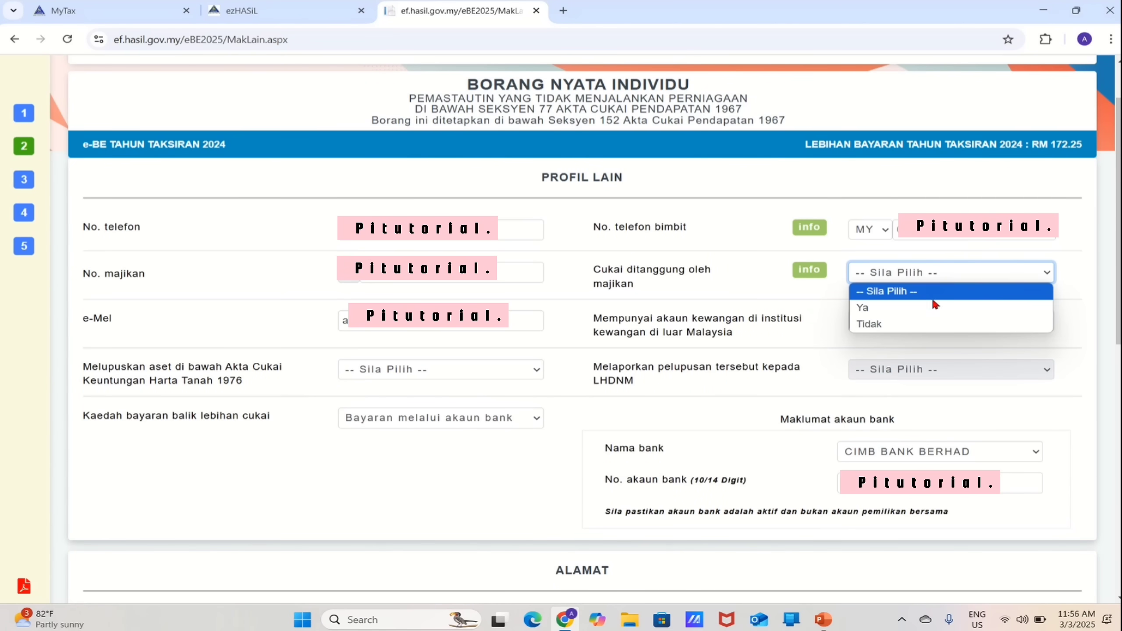
left_click(918, 327)
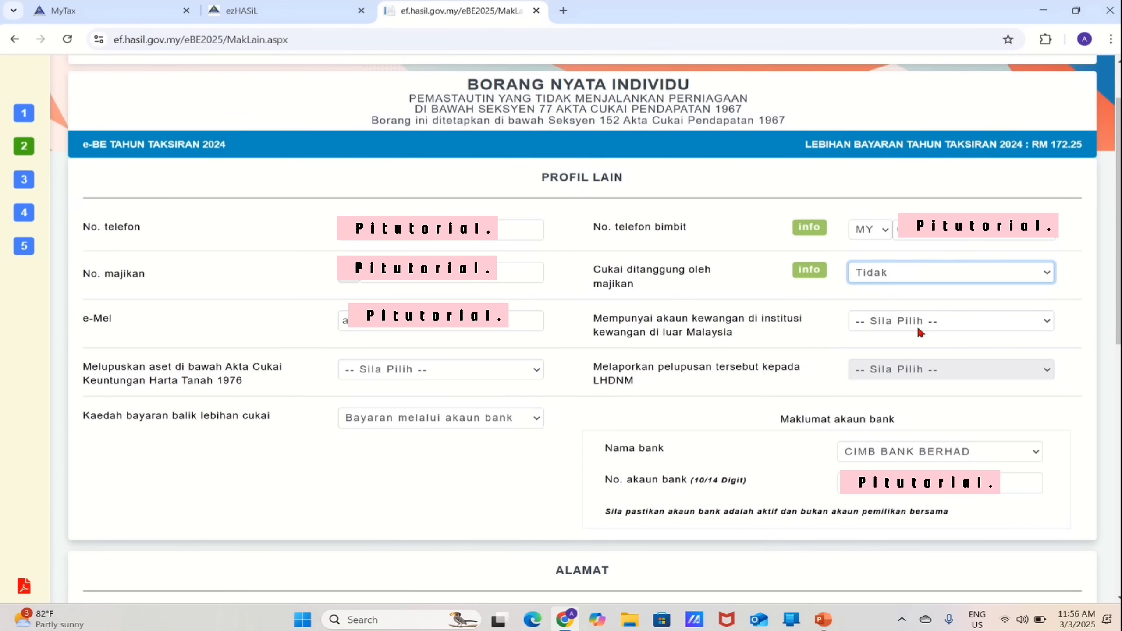
left_click(918, 324)
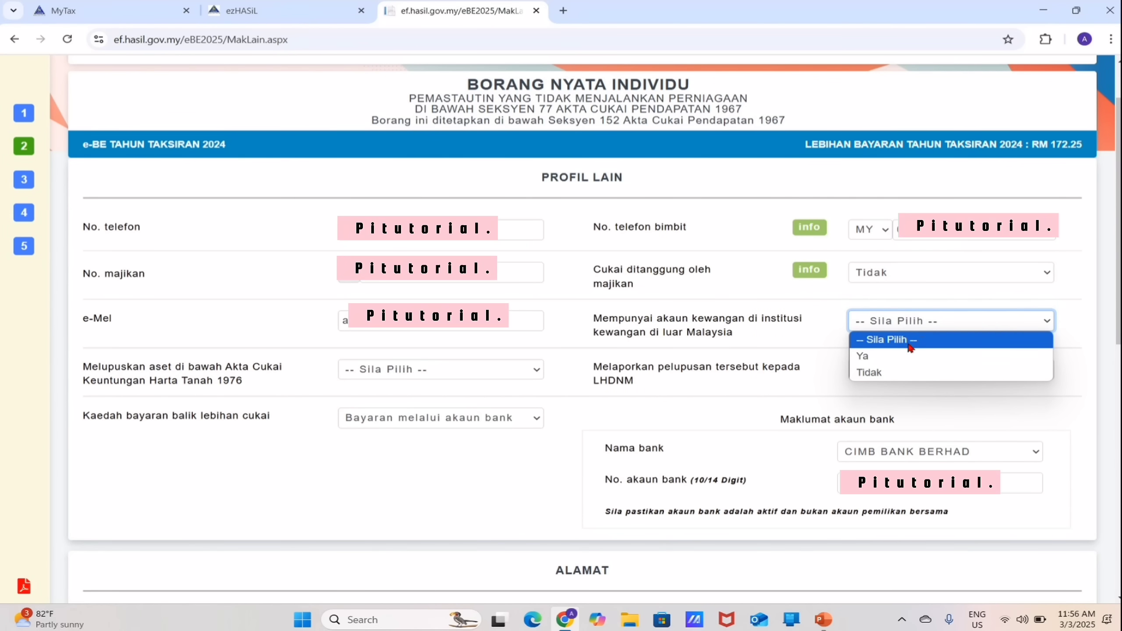
left_click(896, 374)
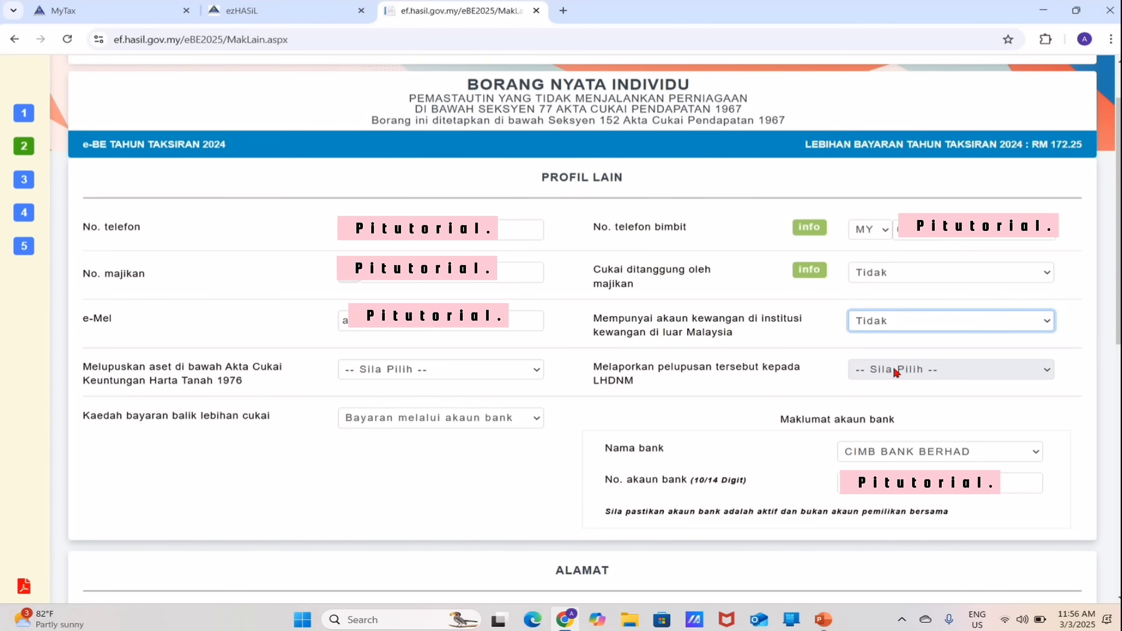
left_click(421, 374)
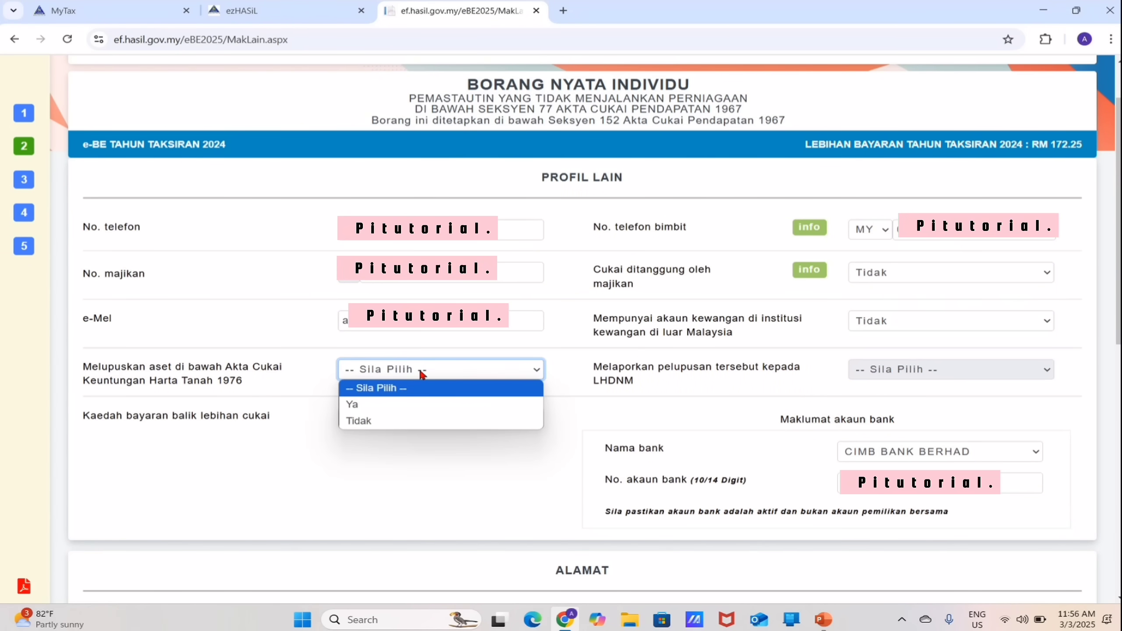
left_click(394, 424)
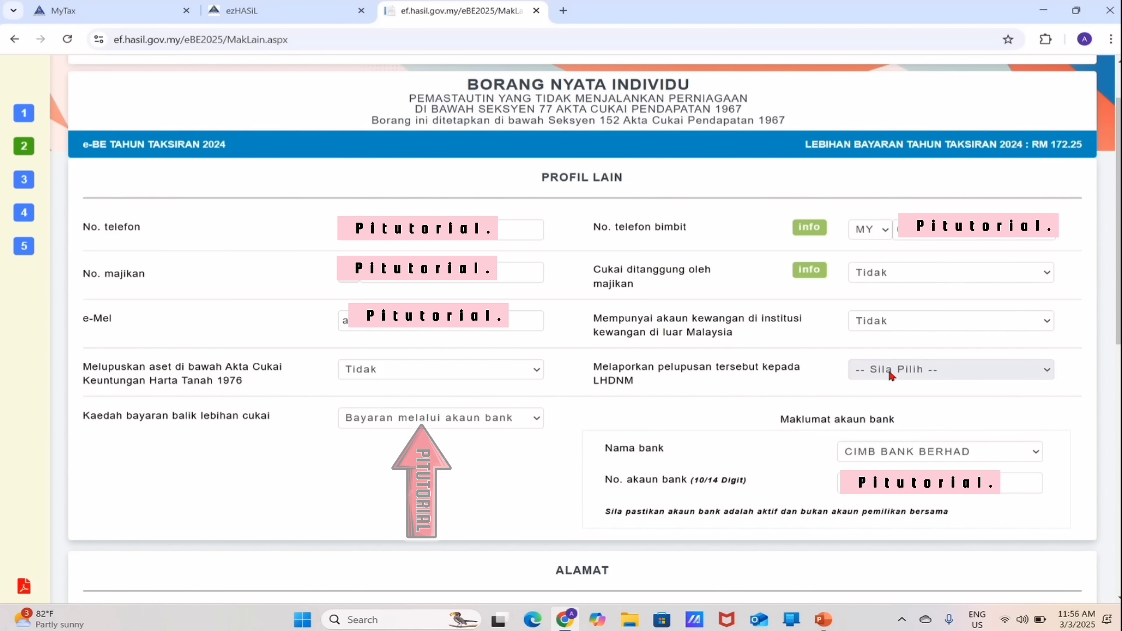
Set the refund bank to MALAYAN BANKING BERHAD with its account number, and continue to the income section.
scroll(891, 376, "down", 5)
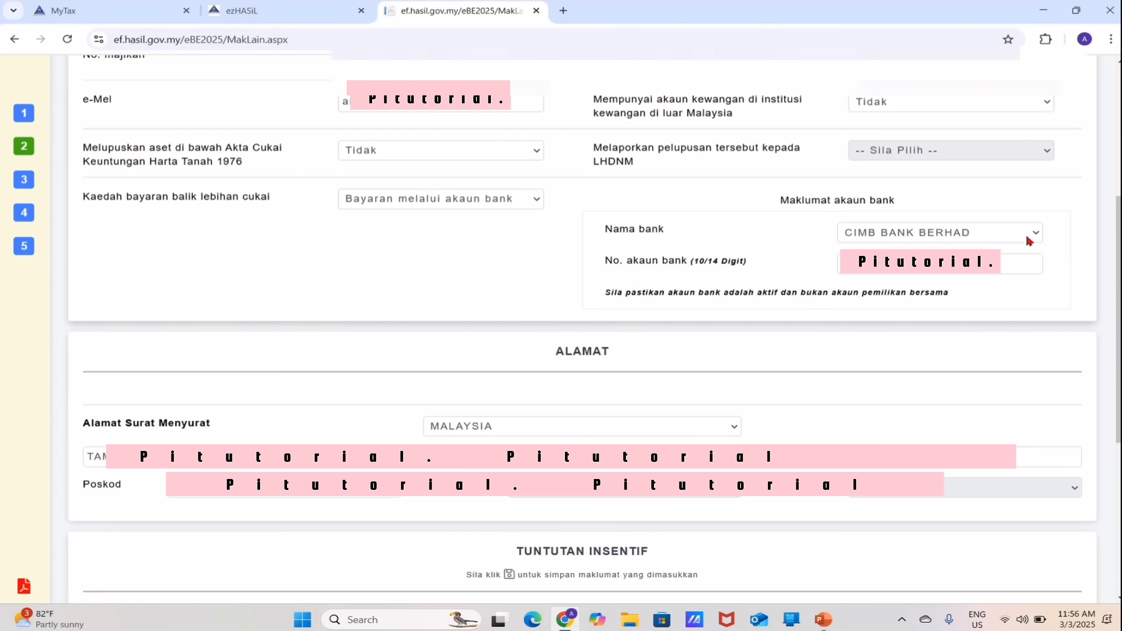
left_click(1031, 232)
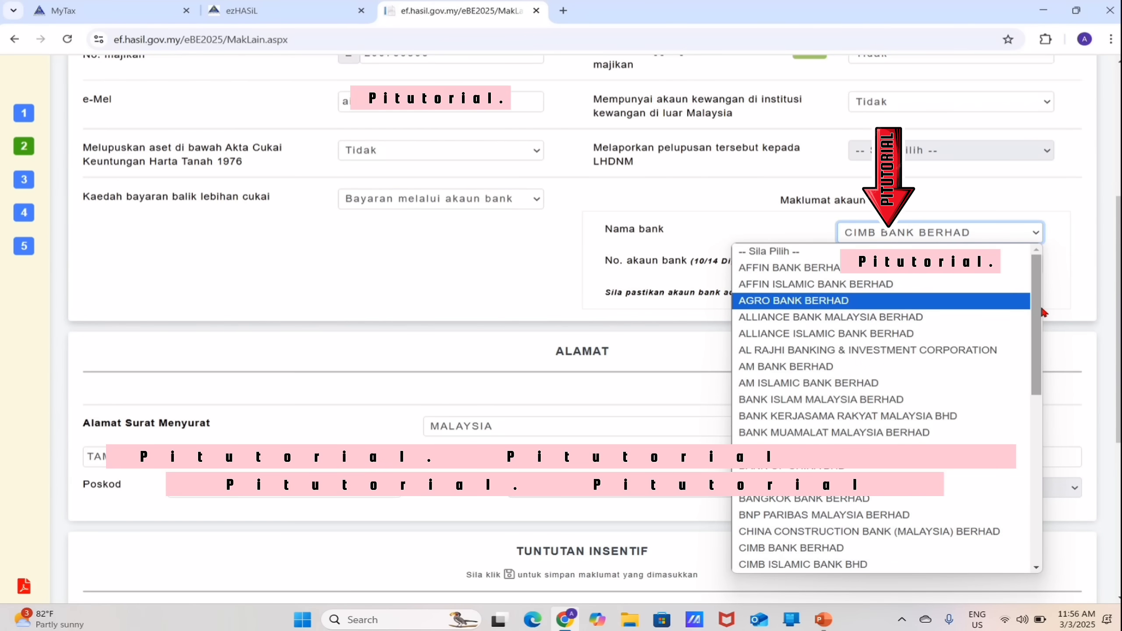
left_click_drag(1041, 314, 1033, 426)
left_click(812, 471)
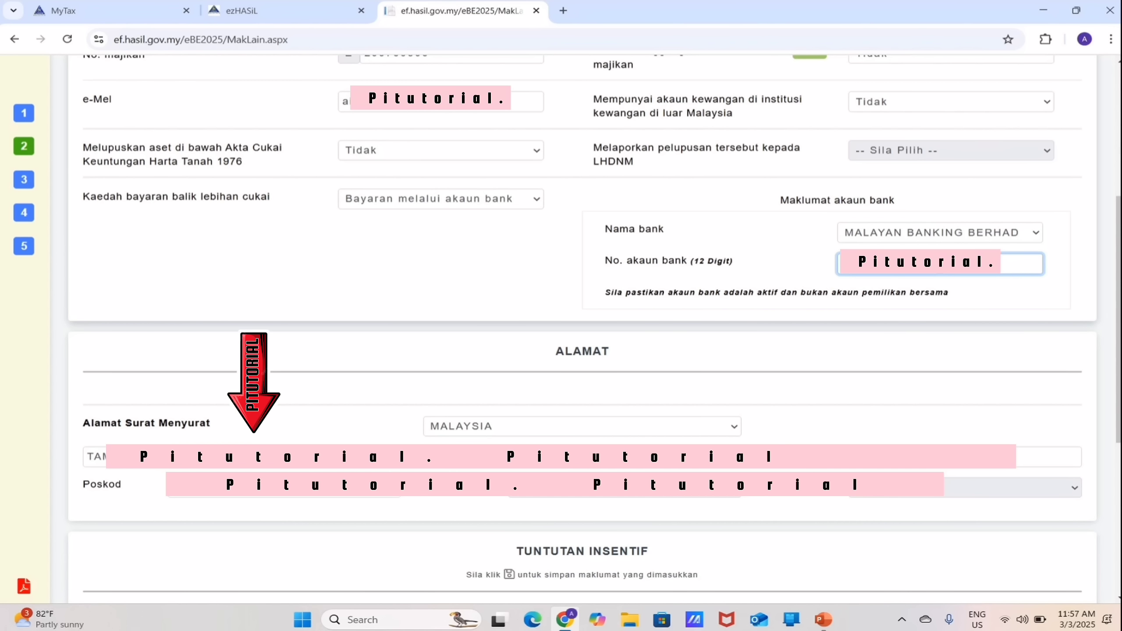
scroll(598, 467, "down", 5)
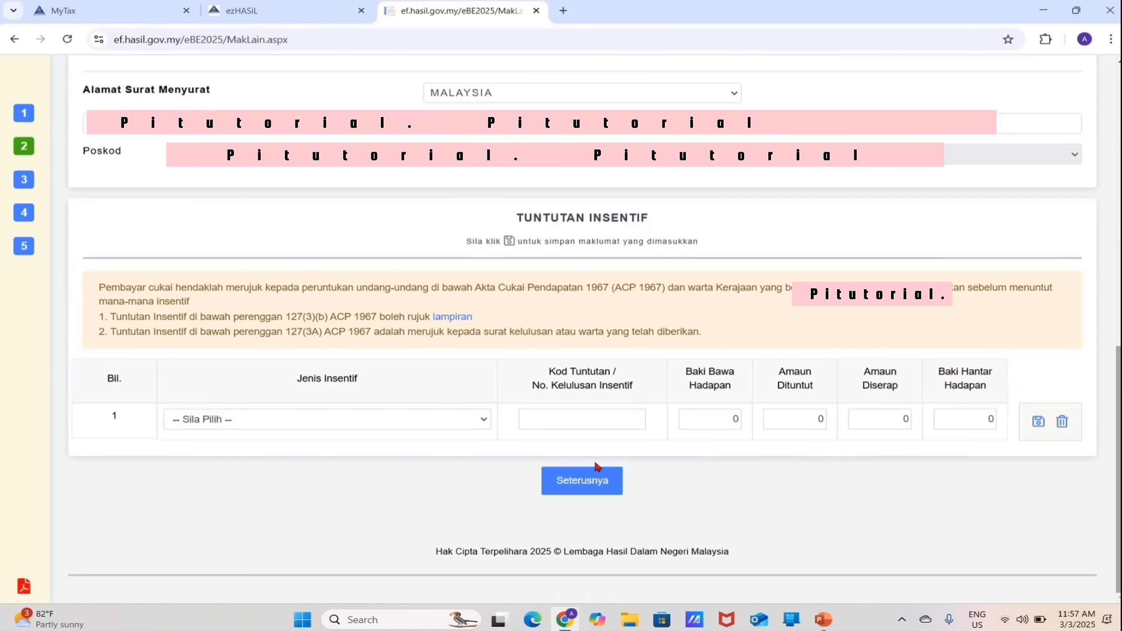
left_click(587, 479)
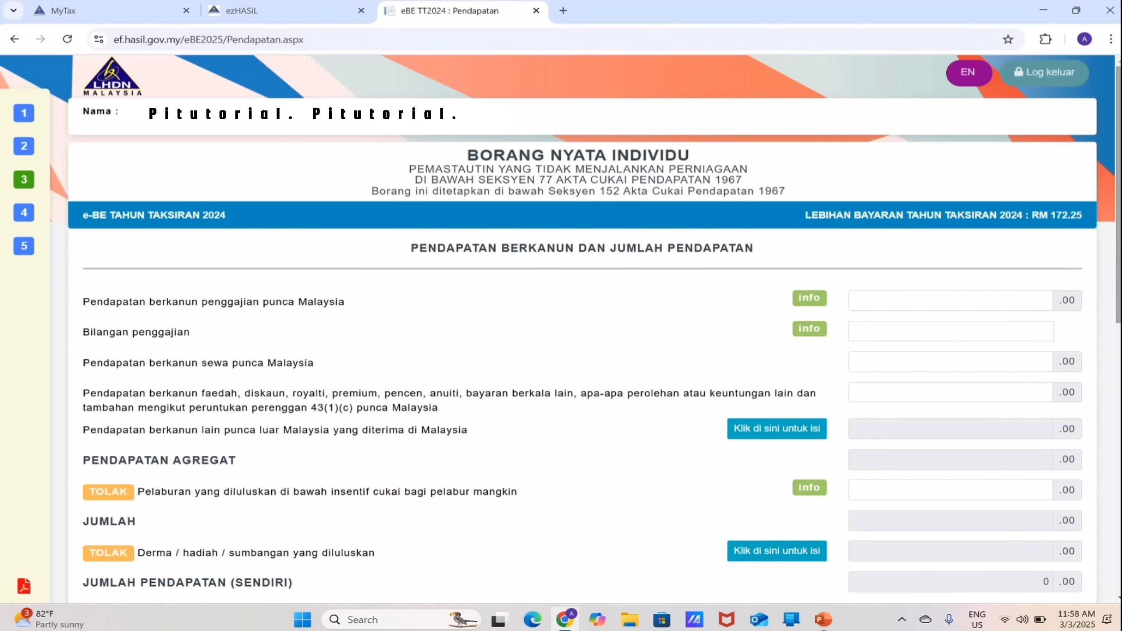
Fill in the Malaysian statutory employment income and the number of employments, and continue to the Pelepasan section.
scroll(585, 331, "down", 3)
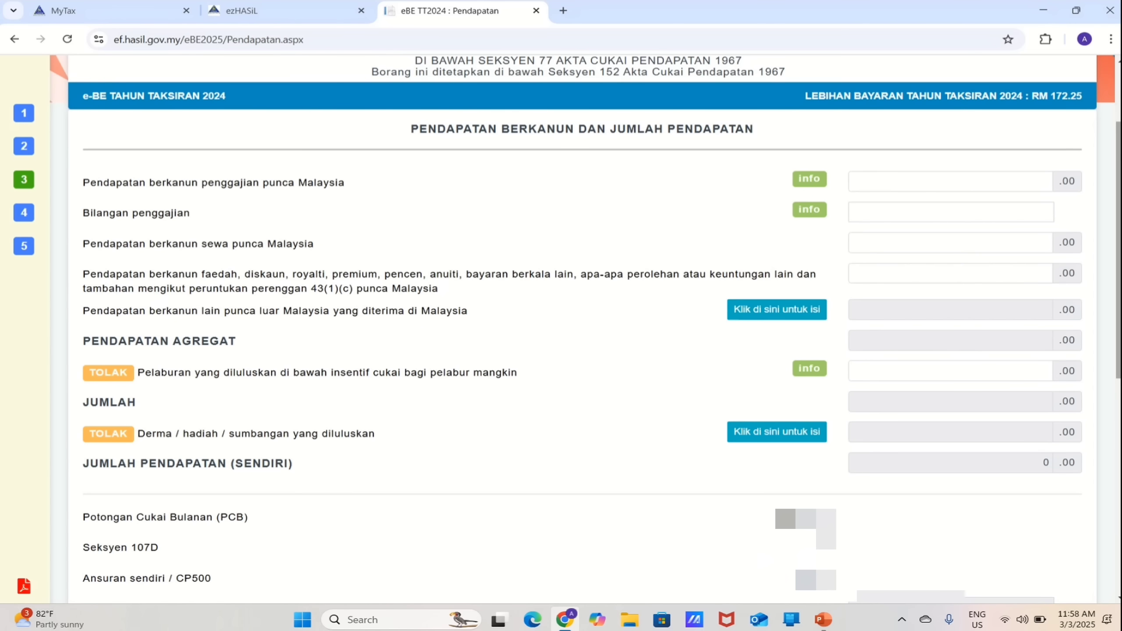
left_click(864, 181)
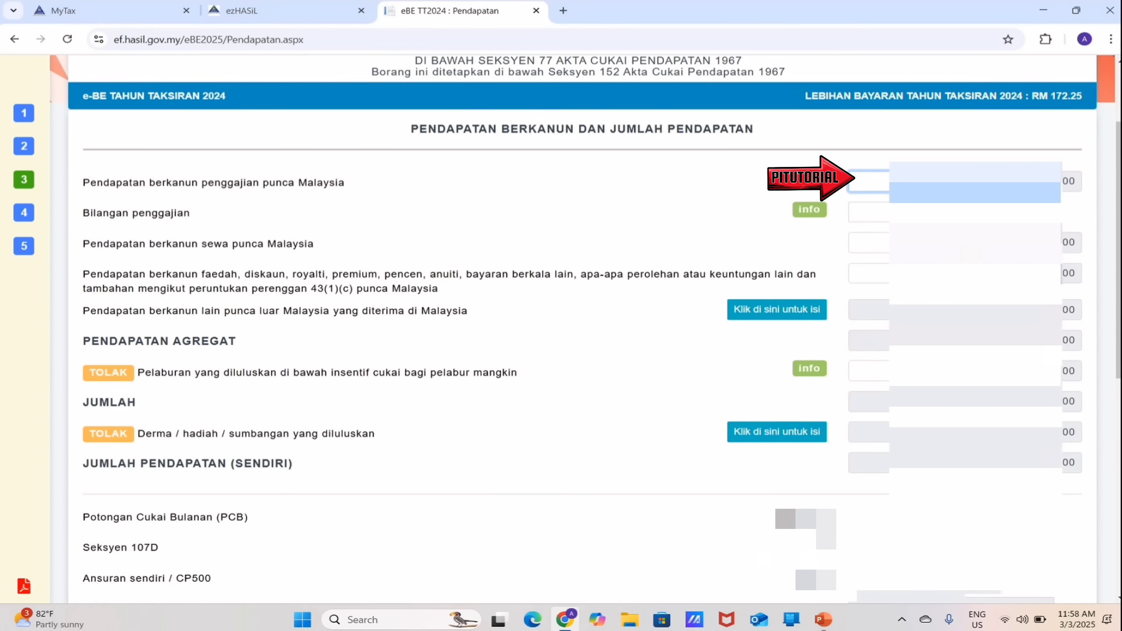
left_click(971, 212)
mouse_move(811, 209)
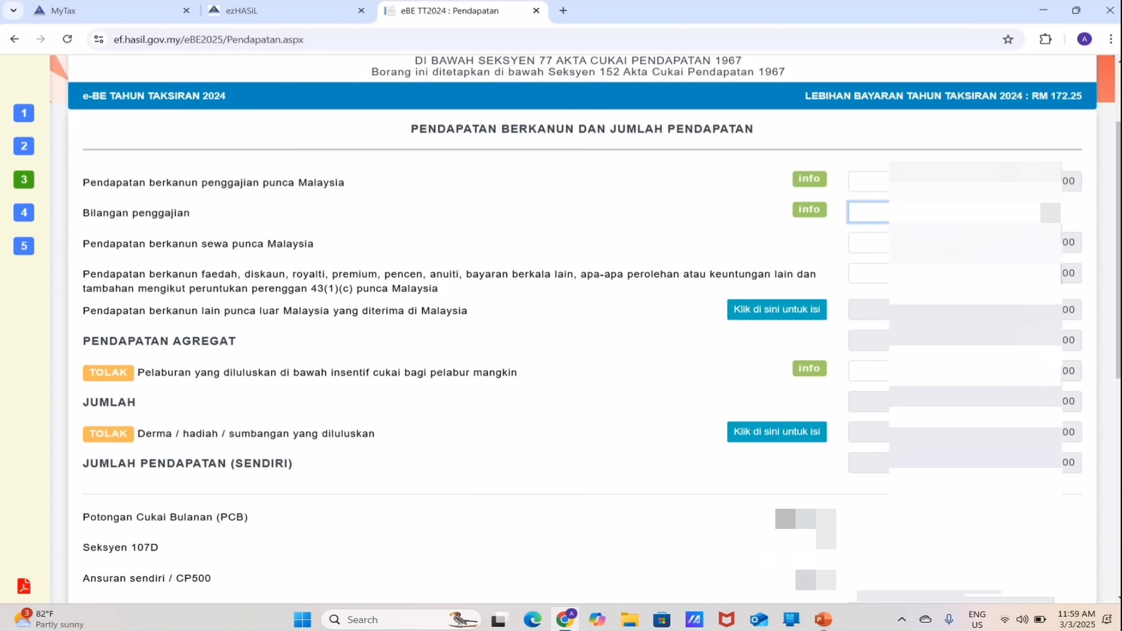
scroll(582, 329, "down", 8)
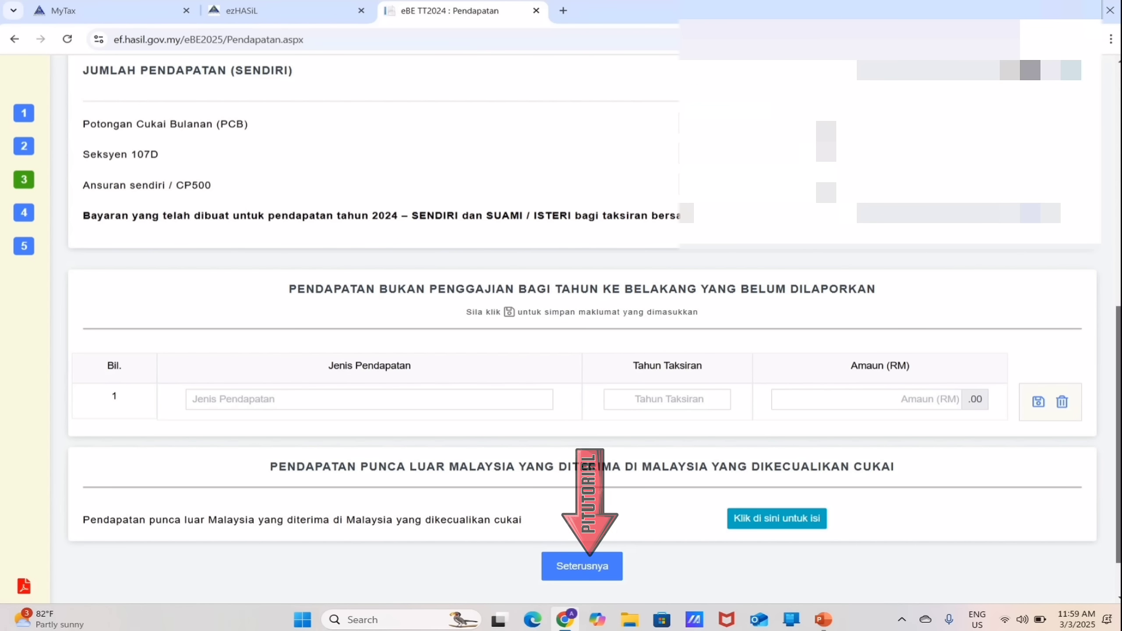
left_click(583, 566)
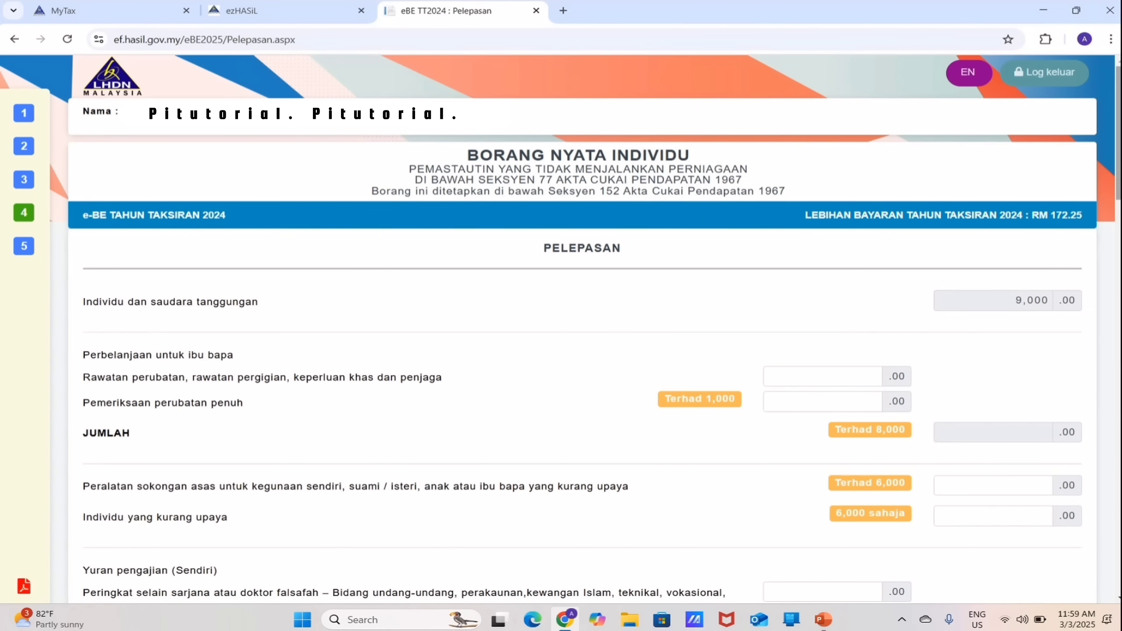
Go through the relief categories and open the entry form for the Anak reliefs.
scroll(582, 327, "down", 2)
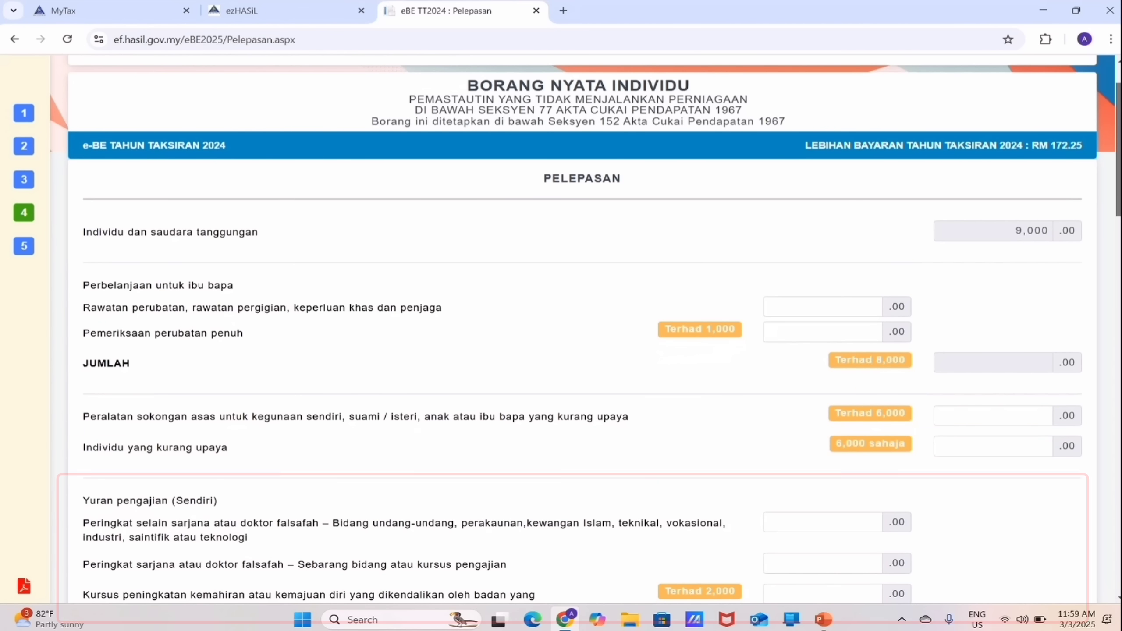
scroll(586, 332, "down", 1)
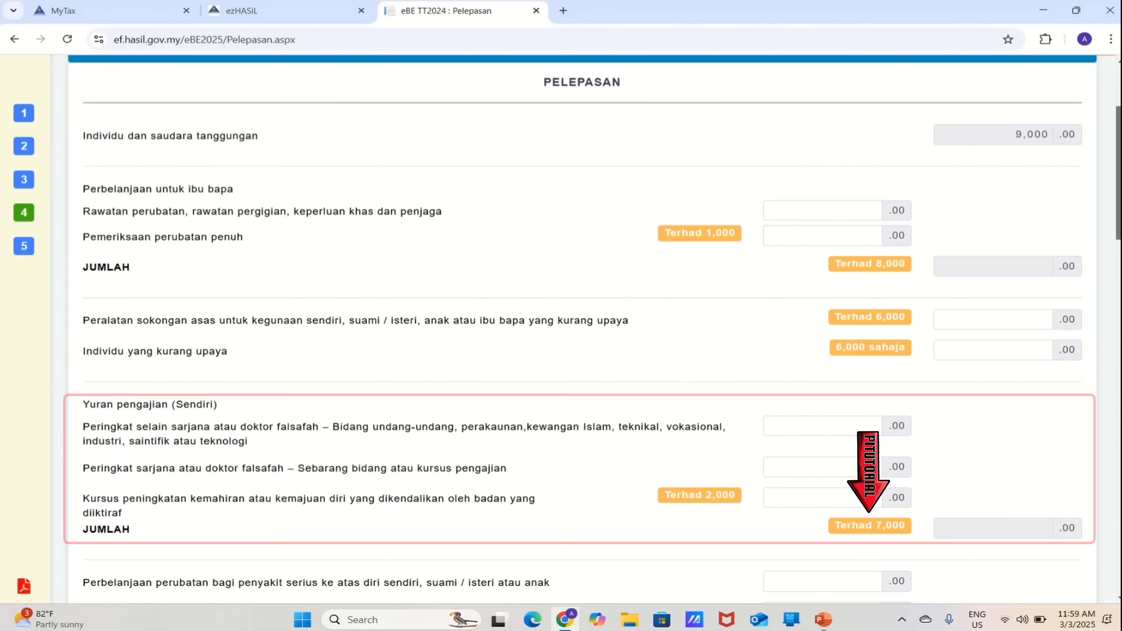
scroll(585, 332, "down", 10)
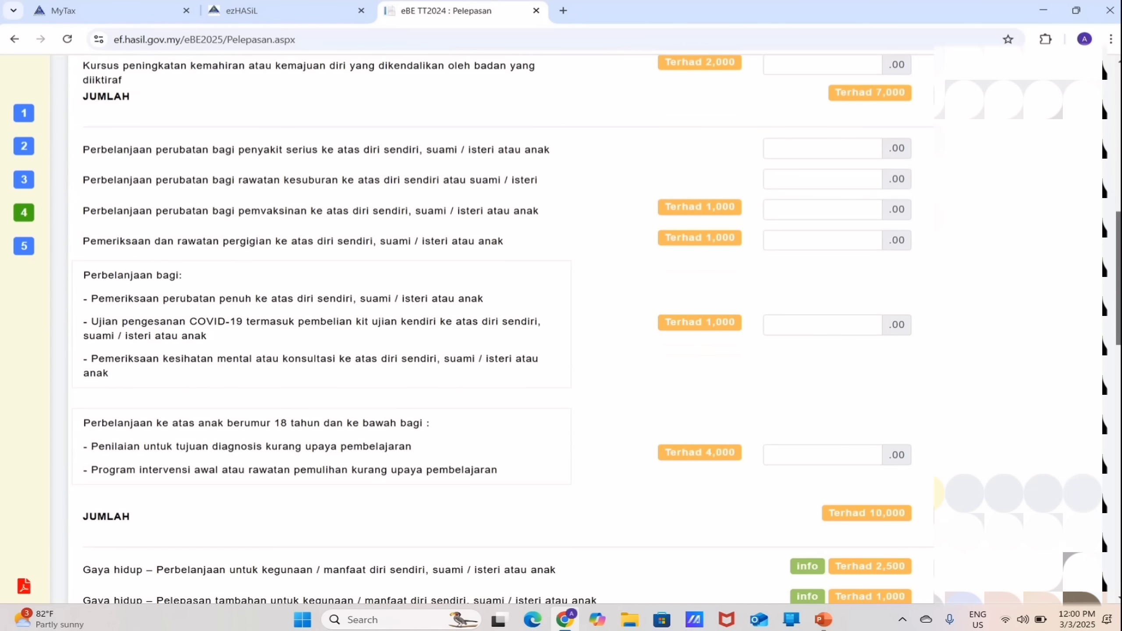
scroll(508, 326, "down", 7)
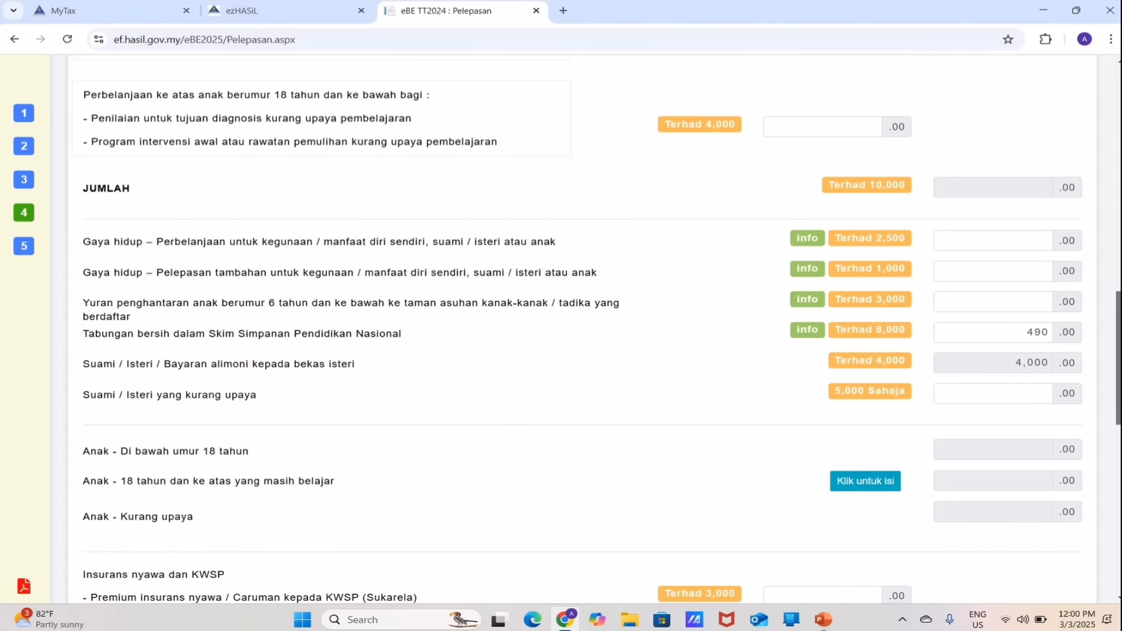
scroll(845, 288, "down", 5)
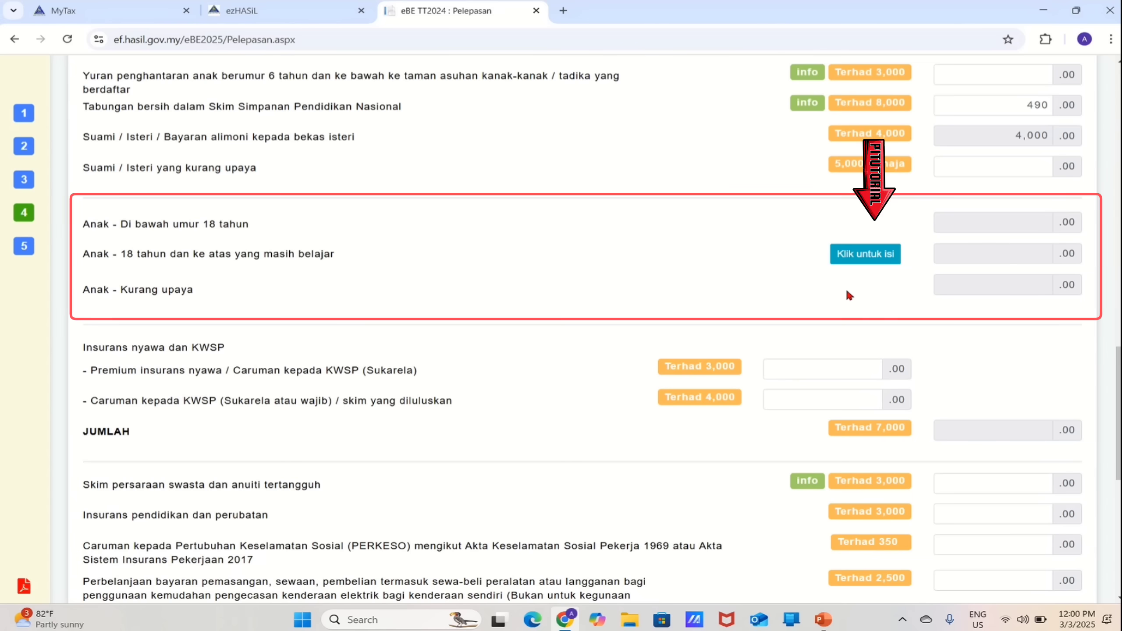
left_click(860, 254)
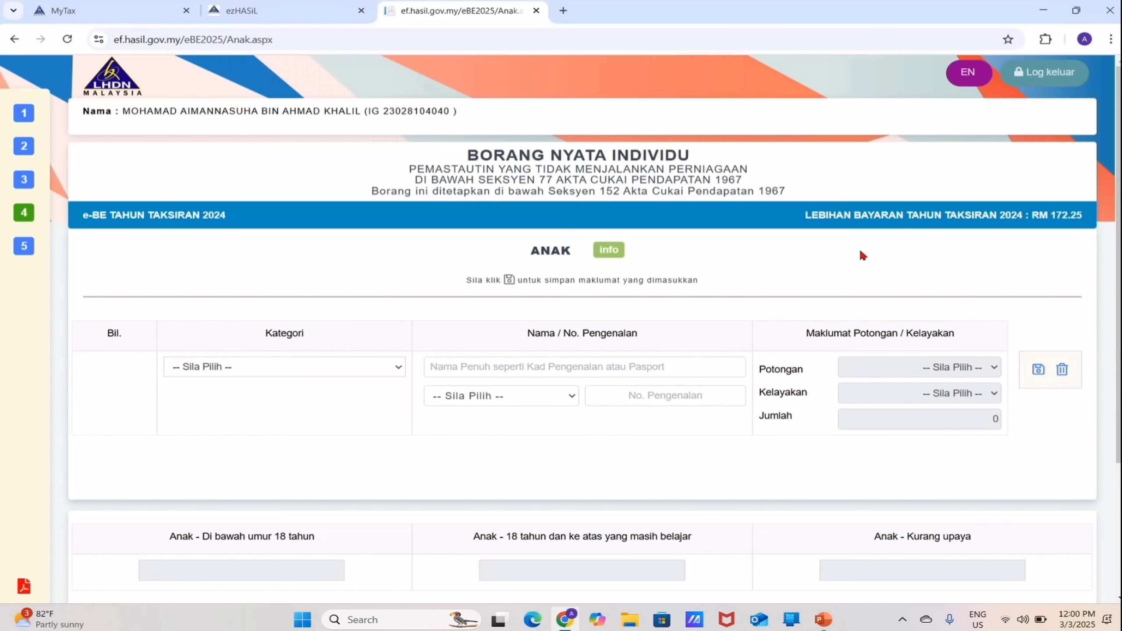
Start a child relief record with the category Di bawah umur 18 tahun and enter the child's full name.
scroll(363, 255, "down", 3)
left_click(365, 261)
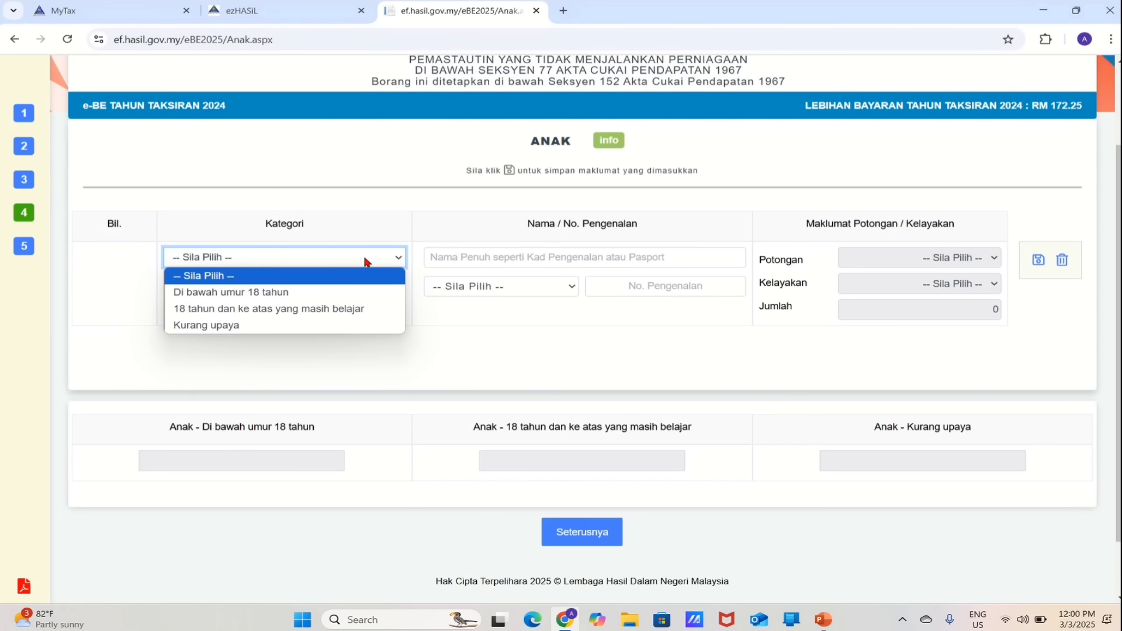
left_click(332, 292)
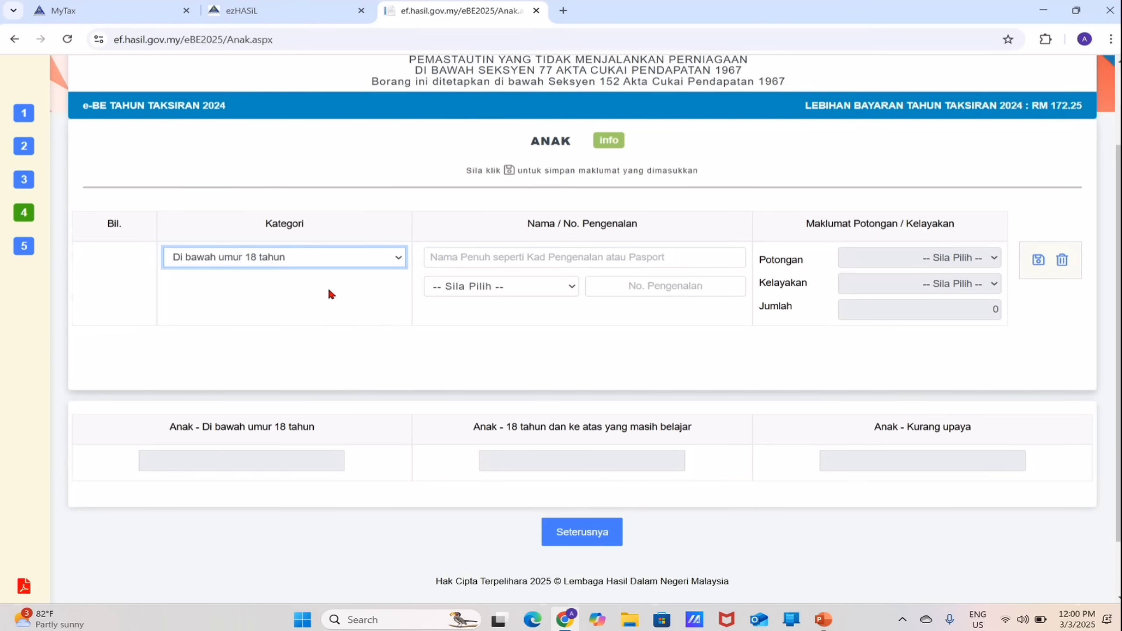
left_click(452, 256)
type("NU")
type("A")
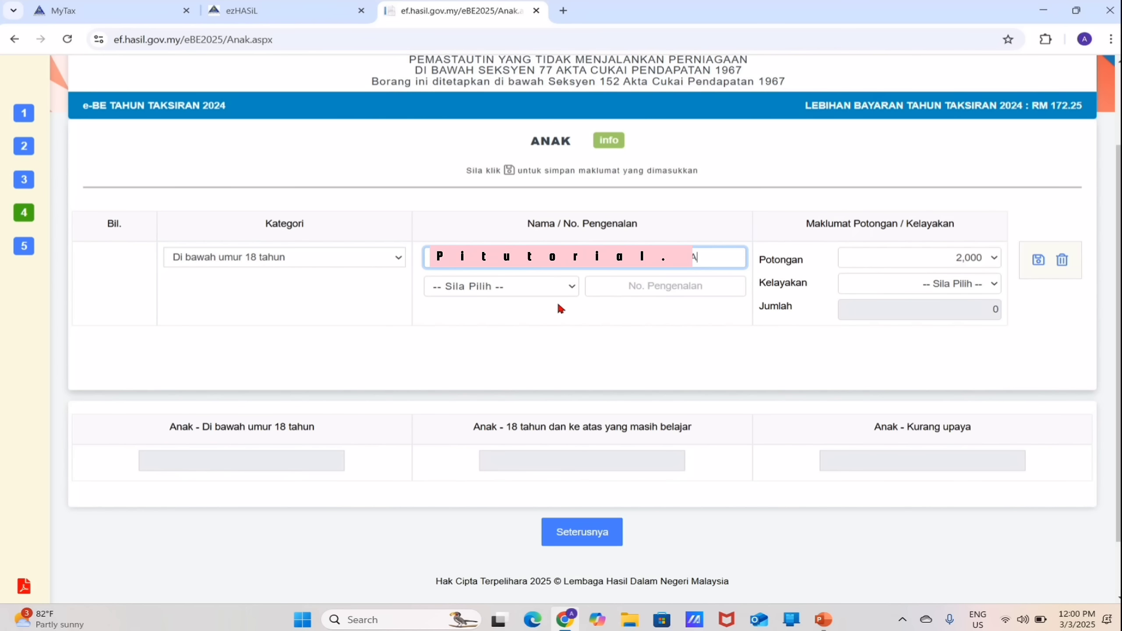
Set the child's identification type to No. KP Baru, fill in the identification number, and continue back to the Pelepasan section.
left_click(563, 286)
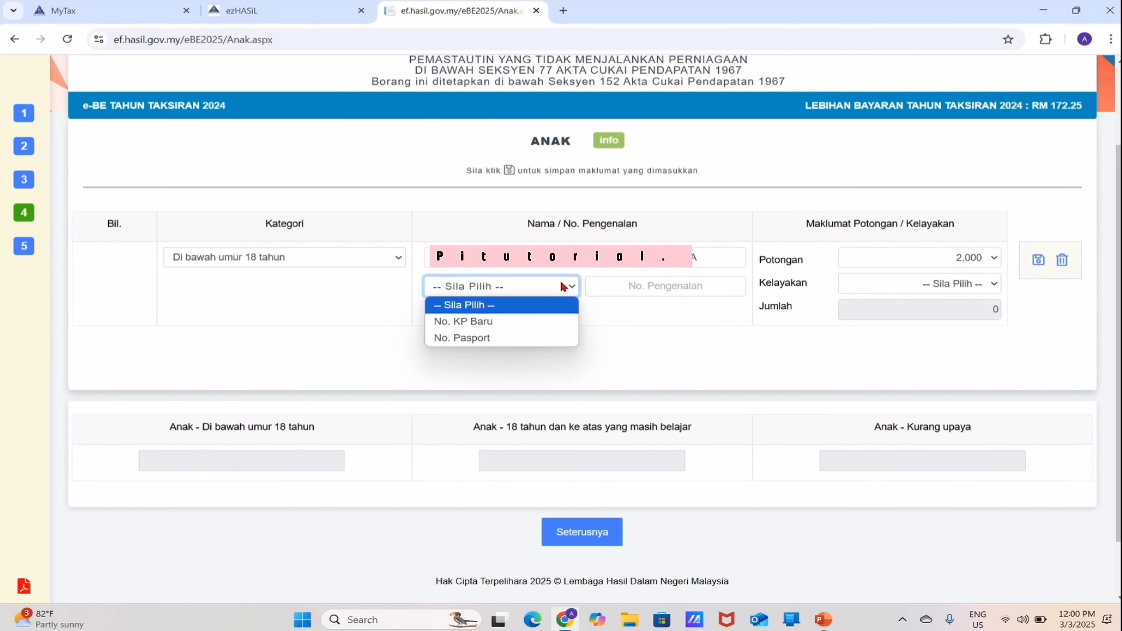
left_click(529, 322)
left_click(628, 285)
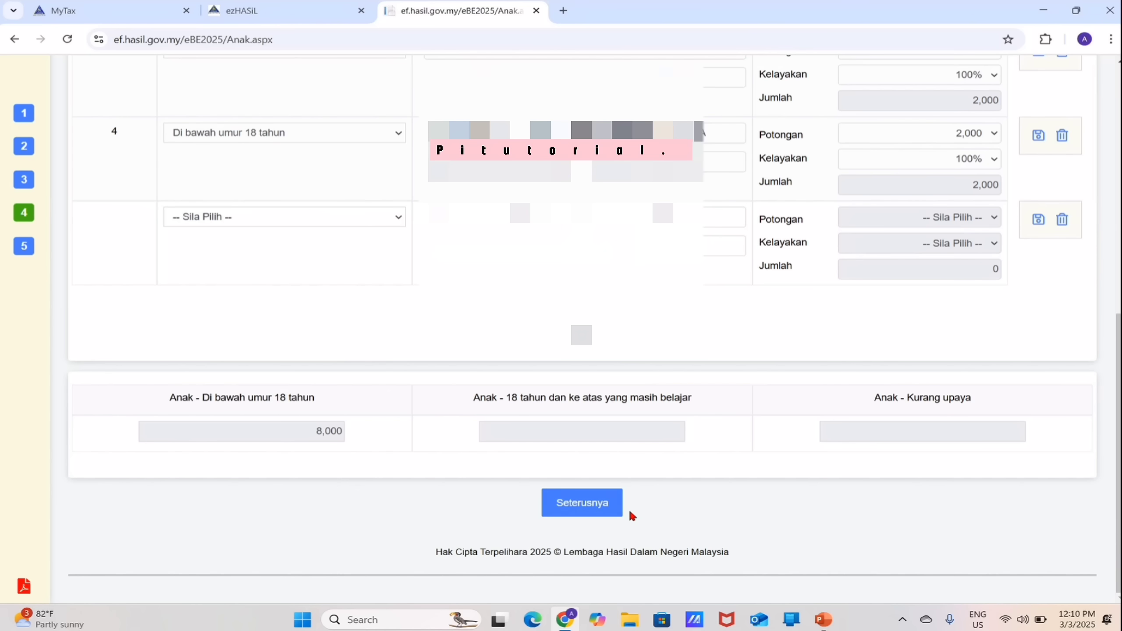
left_click(571, 511)
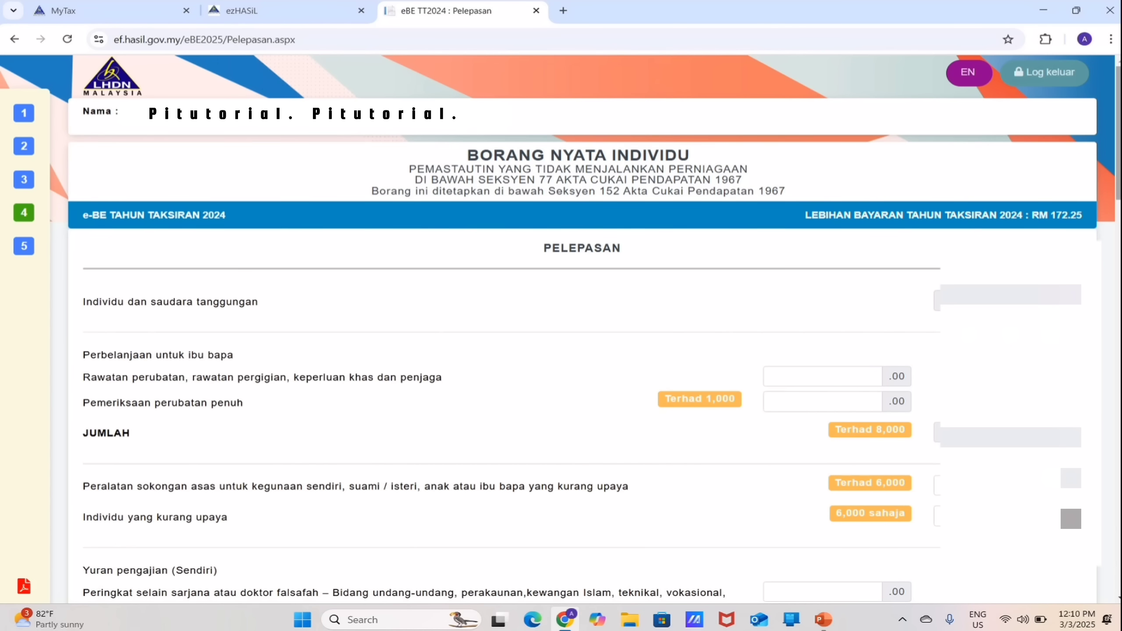
Go through the remaining reliefs, including PERKESO contributions, and the rebate section, and continue to the Rumusan page.
scroll(574, 331, "down", 10)
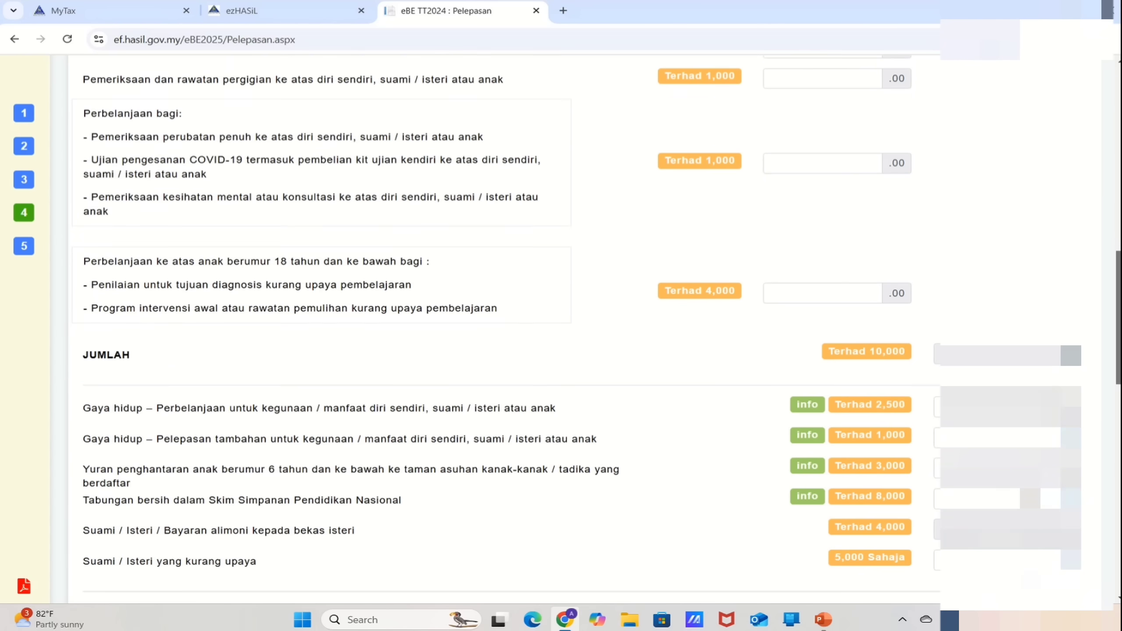
scroll(575, 332, "down", 5)
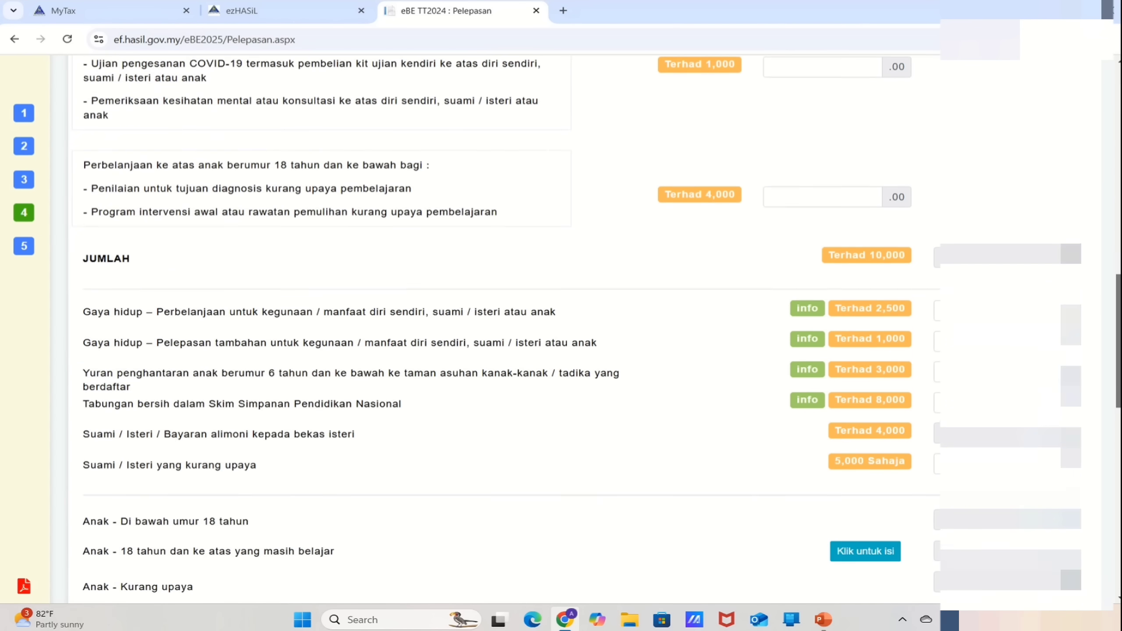
scroll(574, 331, "down", 3)
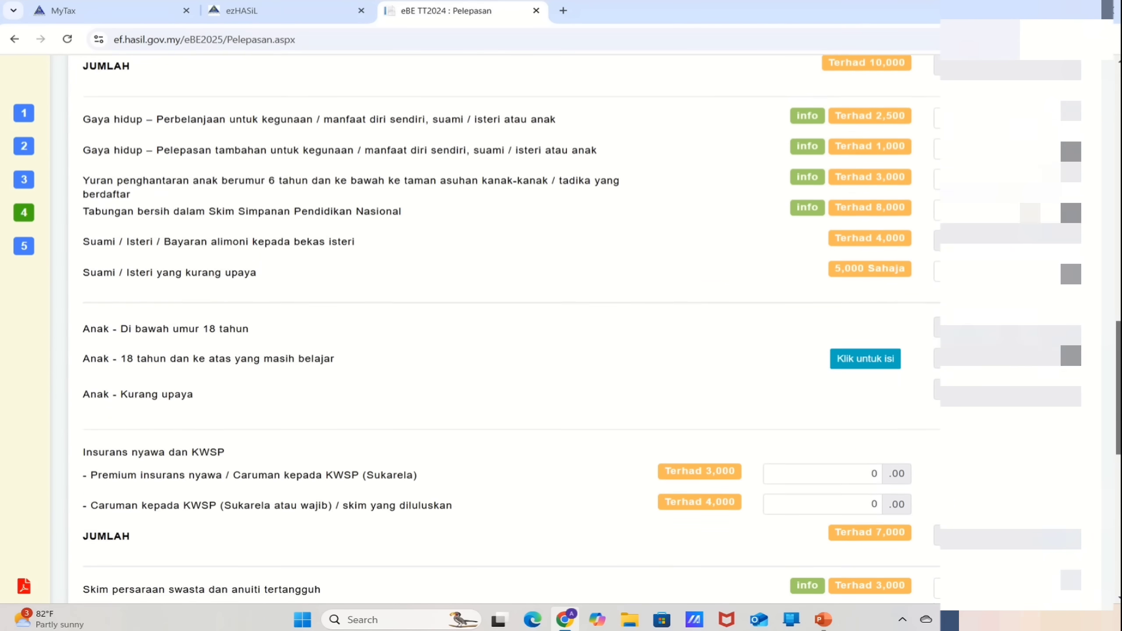
scroll(574, 331, "down", 4)
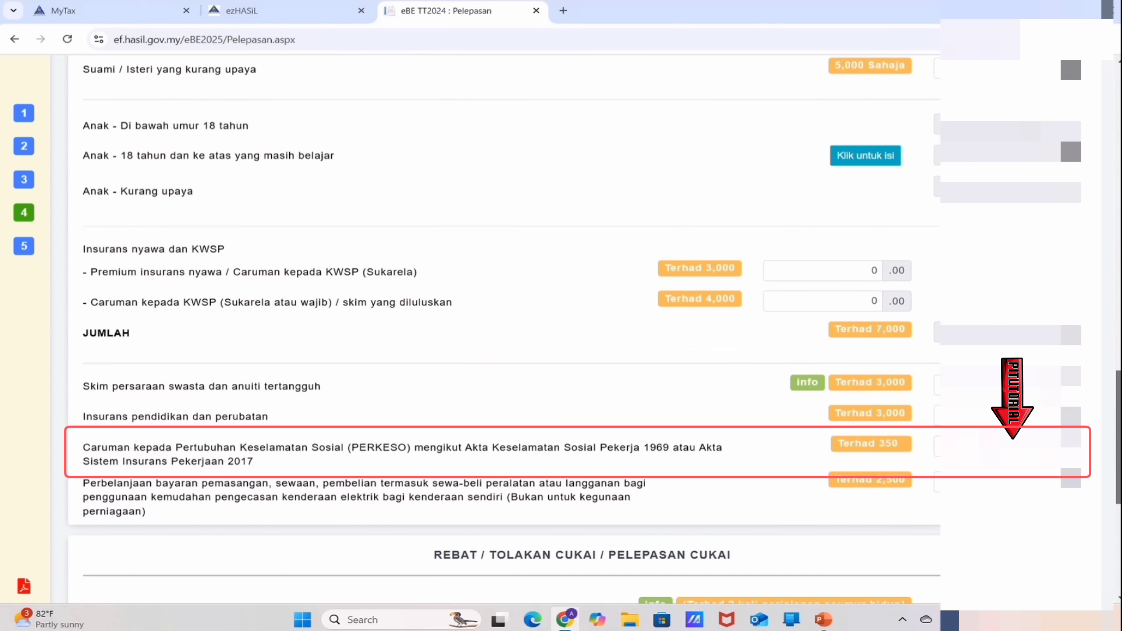
scroll(592, 329, "down", 5)
scroll(834, 573, "down", 3)
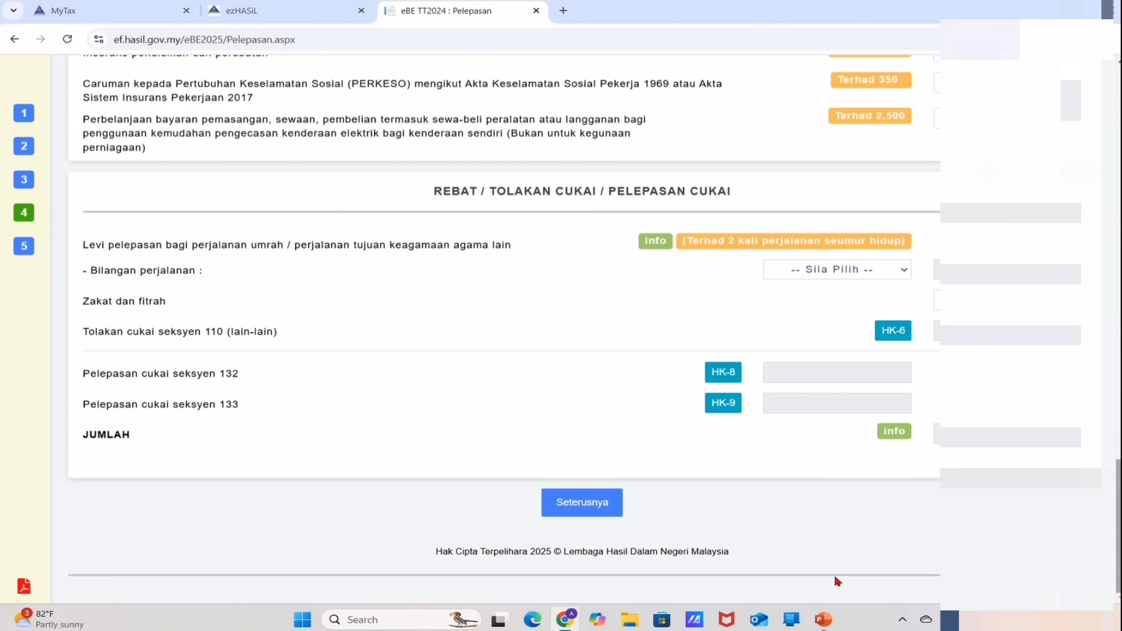
left_click(574, 510)
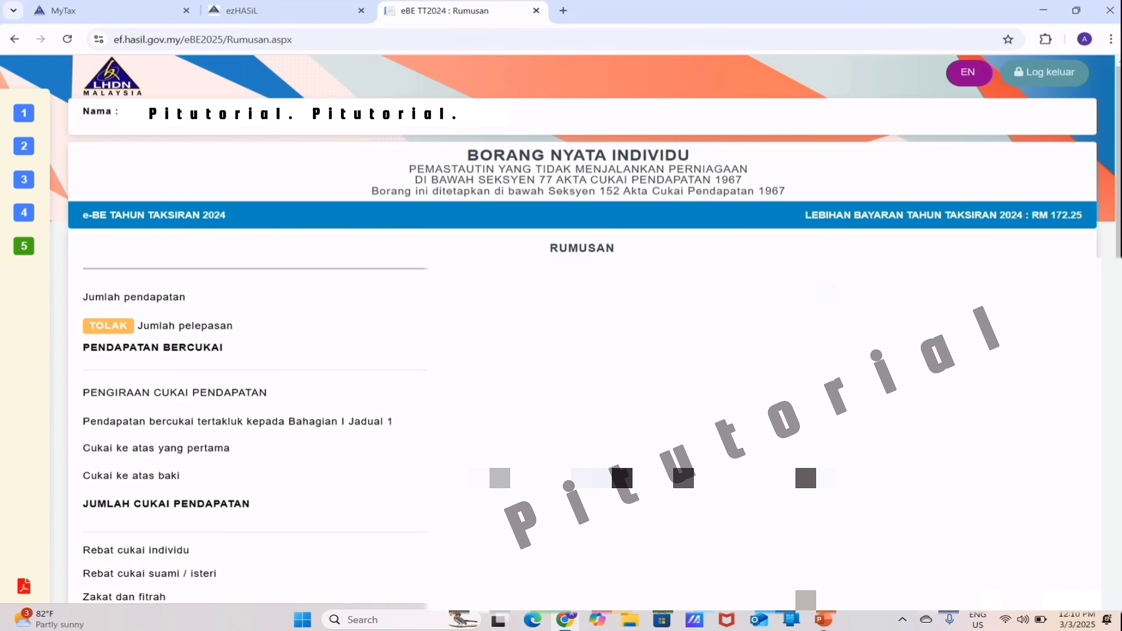
Review the tax computation in the Rumusan down to the excess payment for 2024, and continue to the Akuan declaration.
scroll(561, 331, "down", 2)
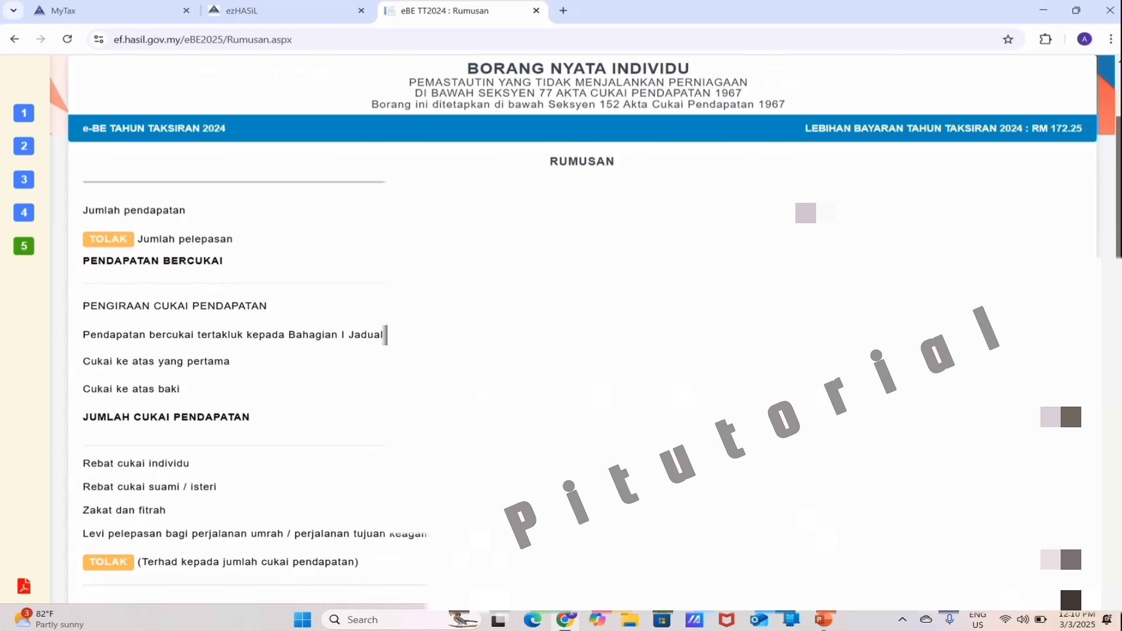
scroll(585, 324, "down", 1)
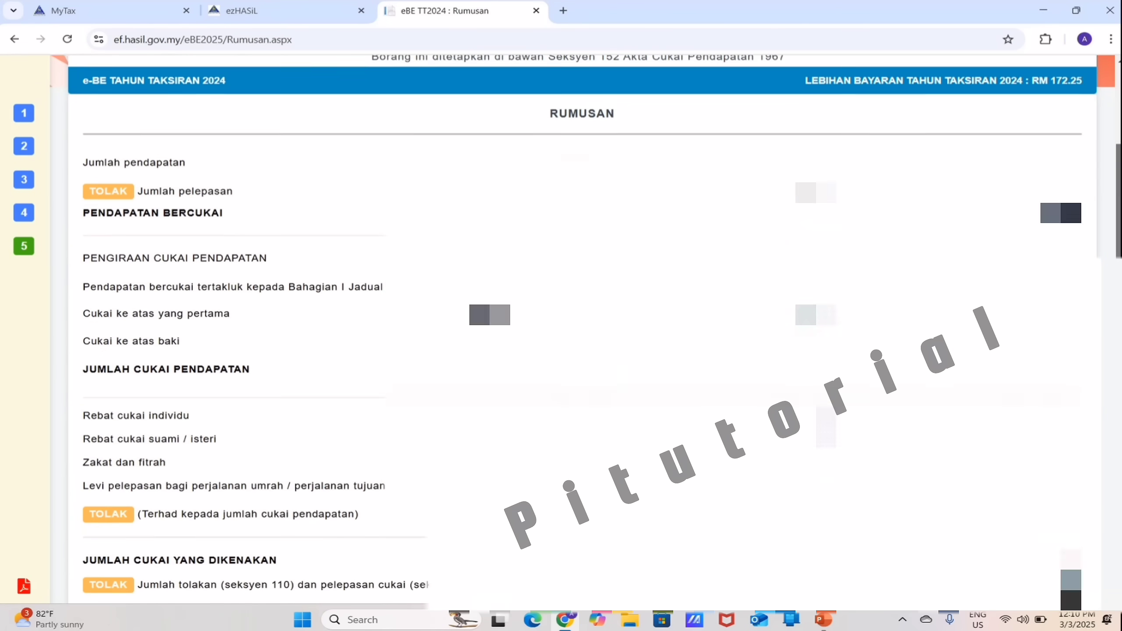
scroll(585, 324, "down", 1)
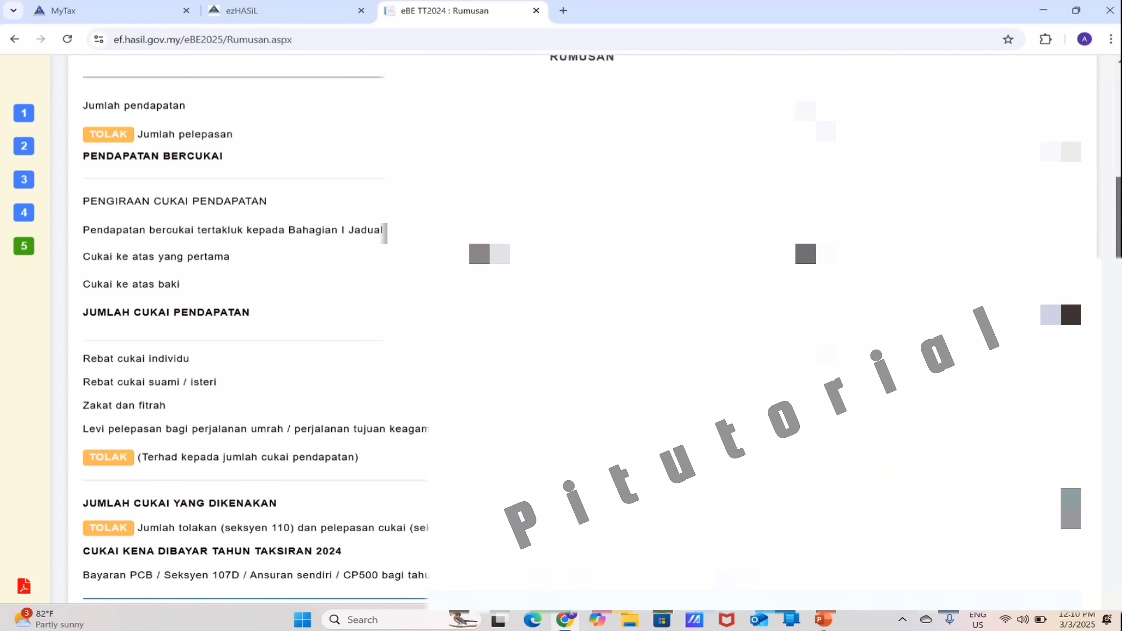
scroll(585, 324, "down", 1)
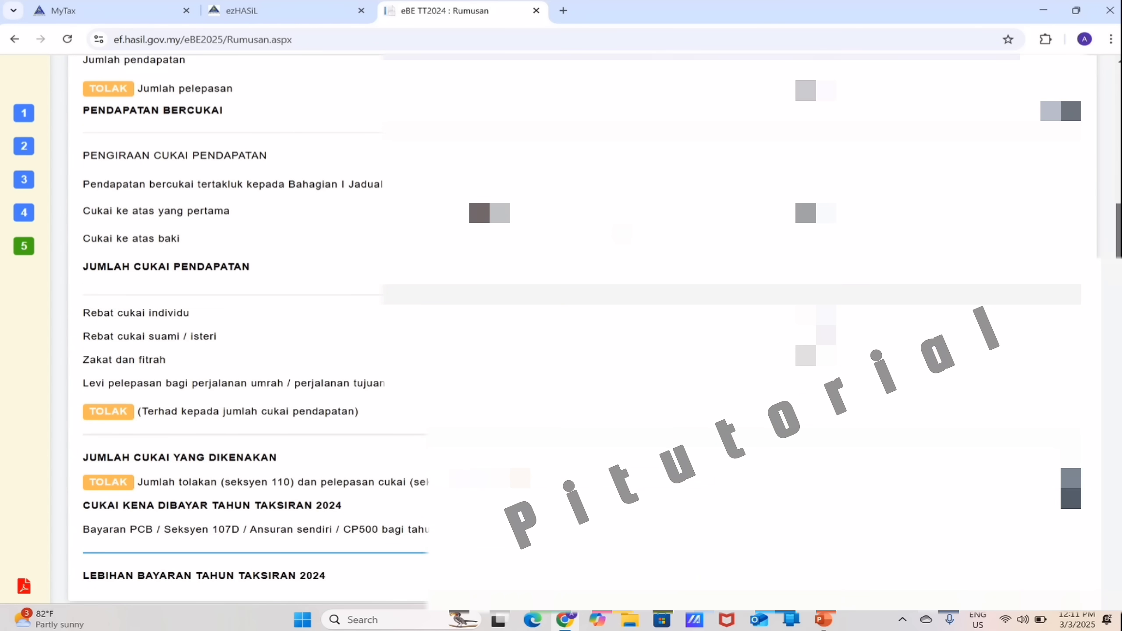
scroll(585, 325, "down", 3)
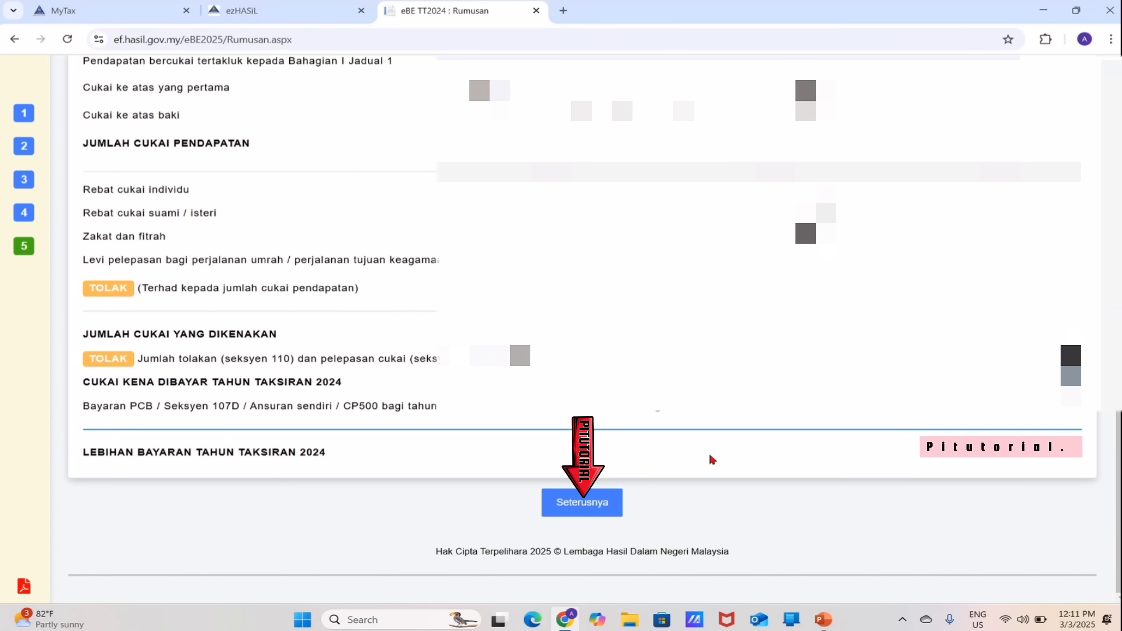
left_click(582, 504)
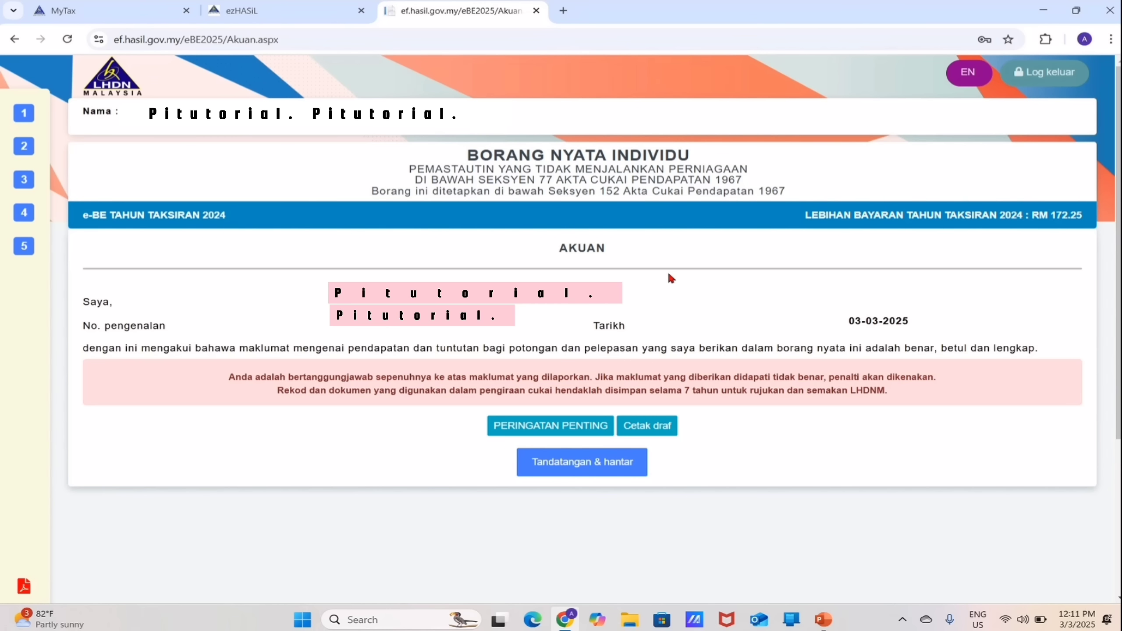
Sign and submit the return by entering the account password in Kata Laluan, and print the submission confirmation slip.
left_click(568, 464)
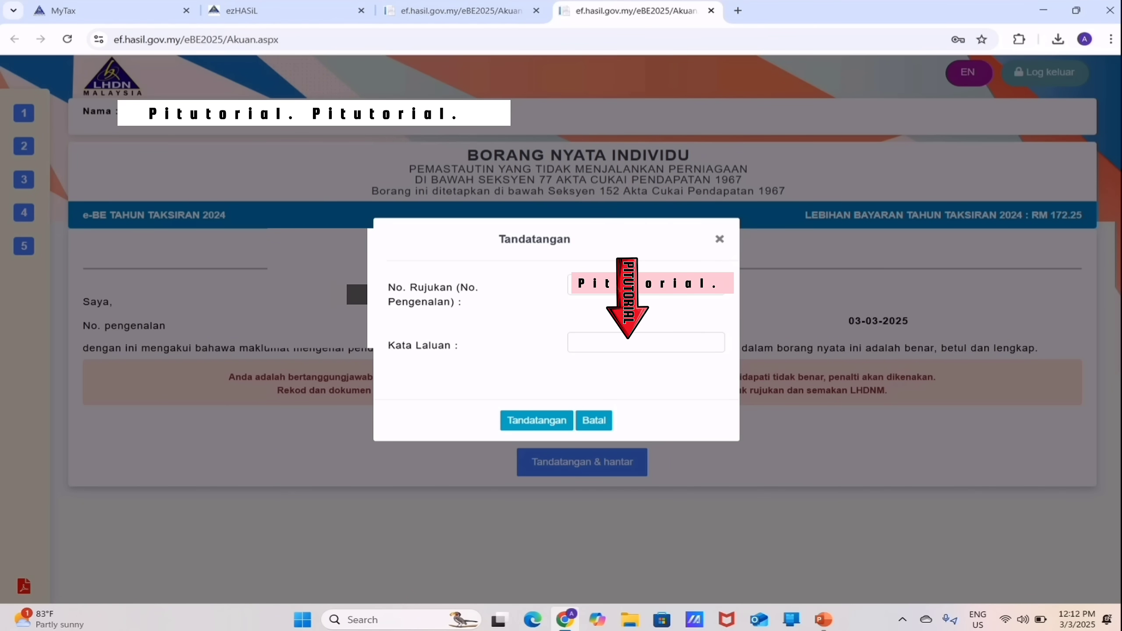
left_click(645, 343)
key("ctrl+v")
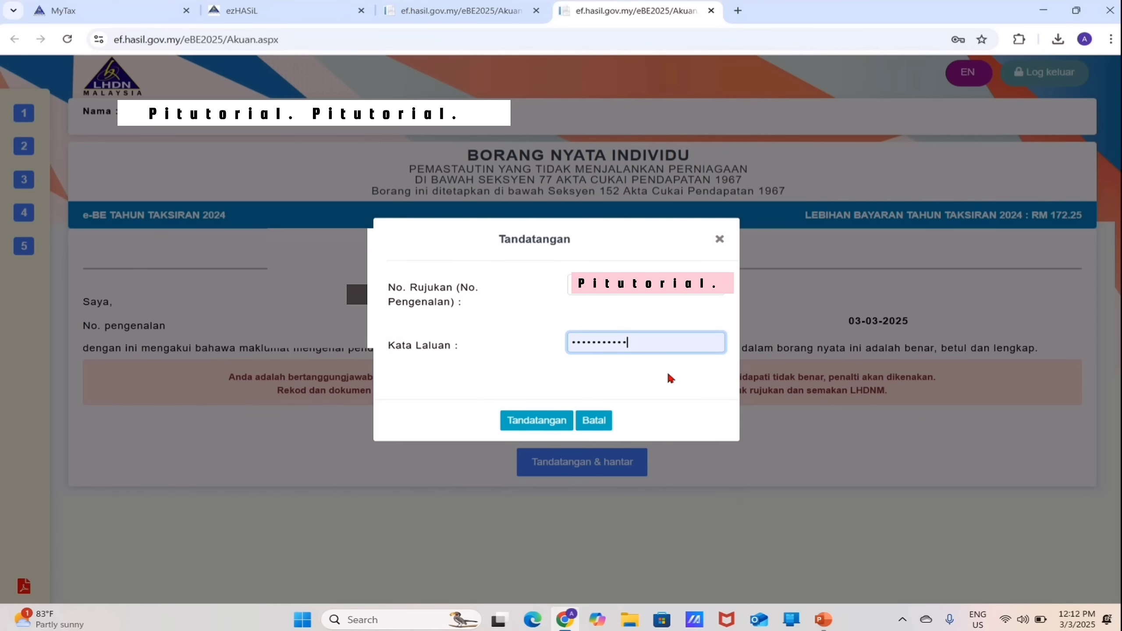
left_click(526, 423)
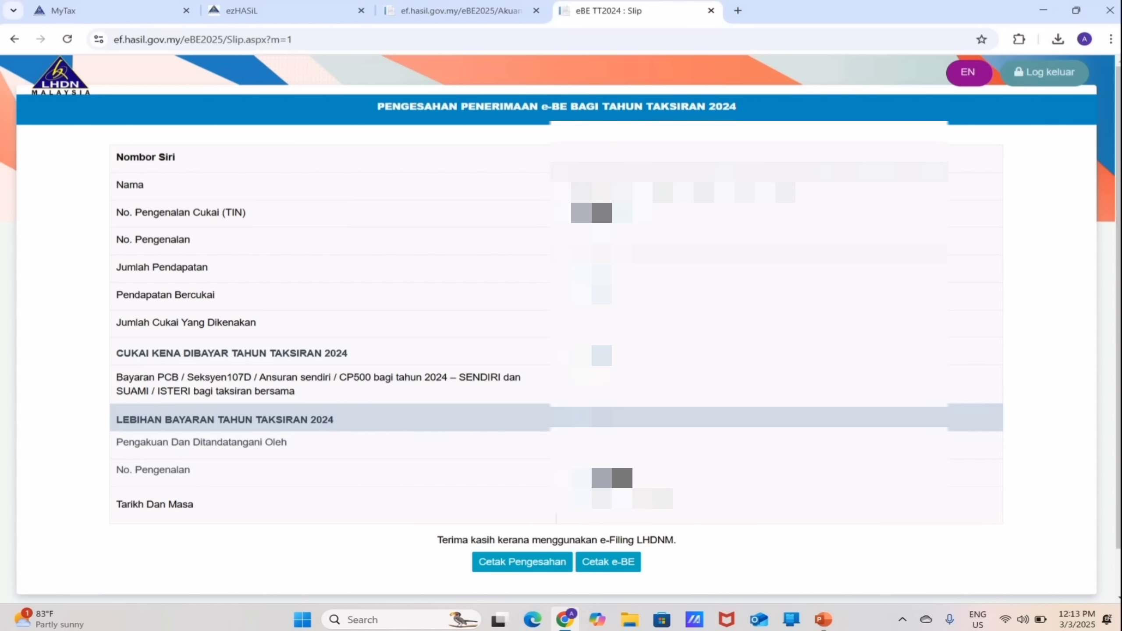
left_click(546, 569)
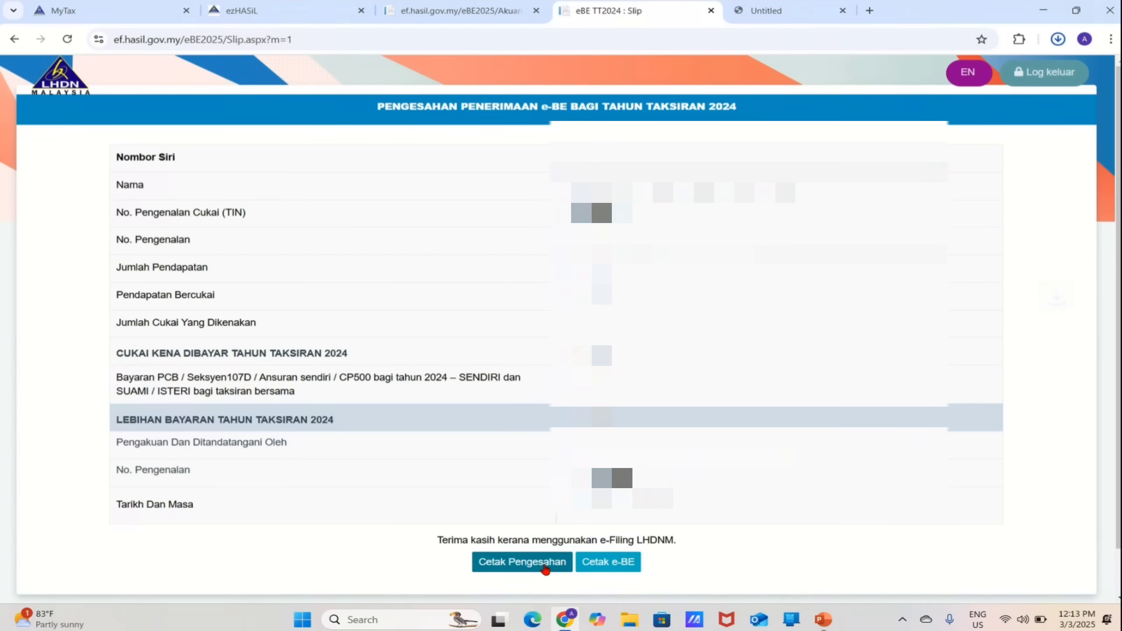